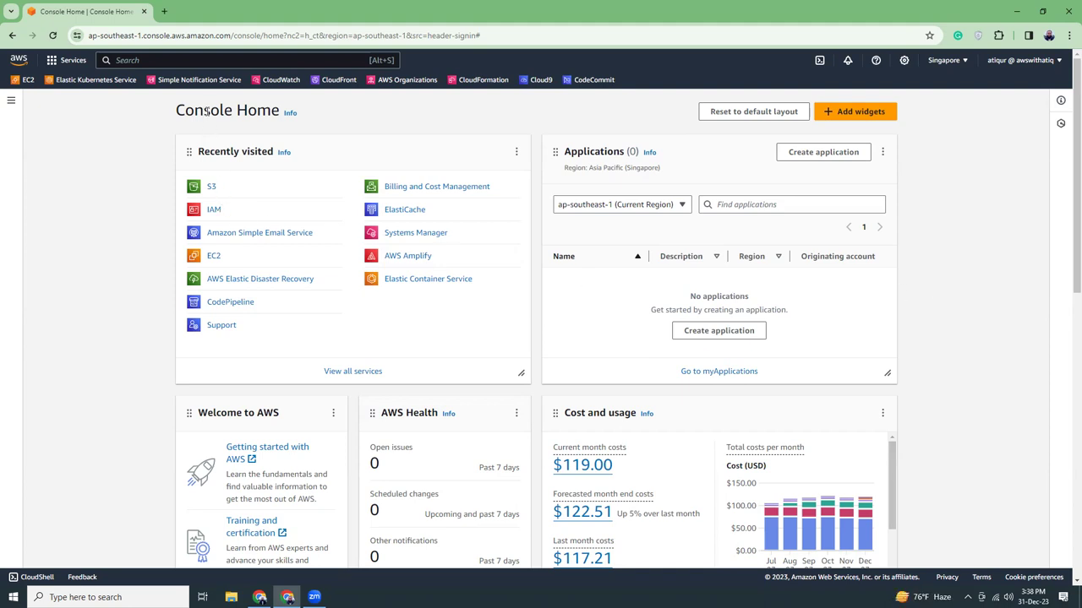
Switch to the browser window with the Rust guide, close the empty tab and examine the introduction and the system setup commands.
{"action": "left_click_drag", "start_coordinate": [180, 110], "coordinate": [236, 110]}
{"action": "left_click", "coordinate": [259, 597]}
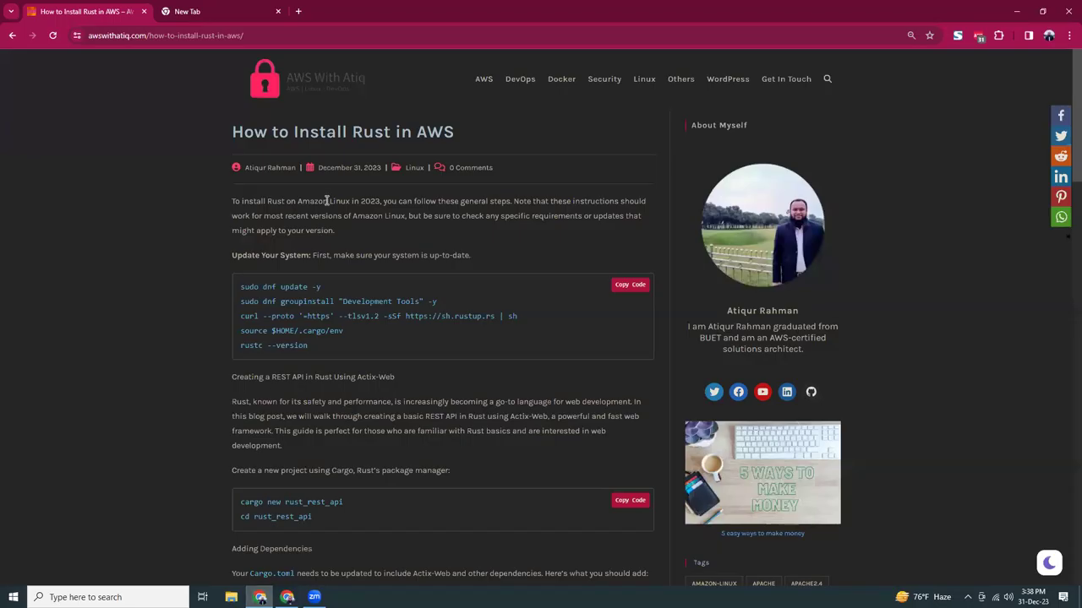
{"action": "left_click_drag", "start_coordinate": [326, 201], "coordinate": [350, 255]}
{"action": "left_click_drag", "start_coordinate": [243, 201], "coordinate": [253, 201]}
{"action": "left_click_drag", "start_coordinate": [318, 229], "coordinate": [373, 235]}
{"action": "left_click", "coordinate": [373, 235]}
{"action": "left_click", "coordinate": [278, 11]}
{"action": "scroll", "coordinate": [373, 201], "scroll_direction": "down", "scroll_amount": 2}
{"action": "left_click_drag", "start_coordinate": [238, 175], "coordinate": [329, 242]}
{"action": "left_click_drag", "start_coordinate": [293, 143], "coordinate": [446, 152]}
{"action": "left_click", "coordinate": [447, 149]}
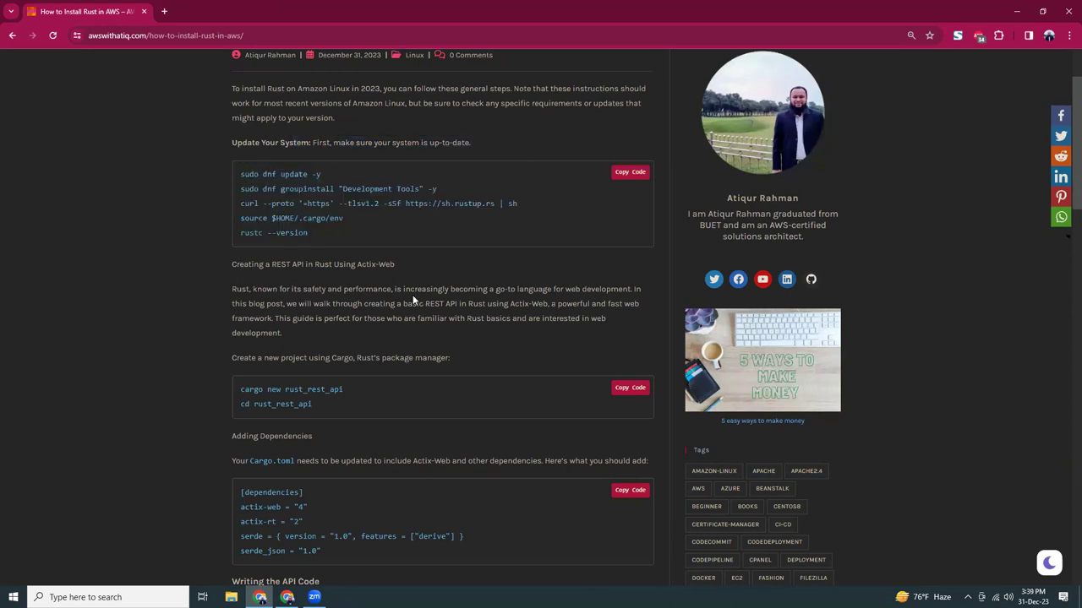
Switch back to the AWS console, search for ec2, open the EC2 service and start launching an instance.
{"action": "left_click", "coordinate": [287, 597]}
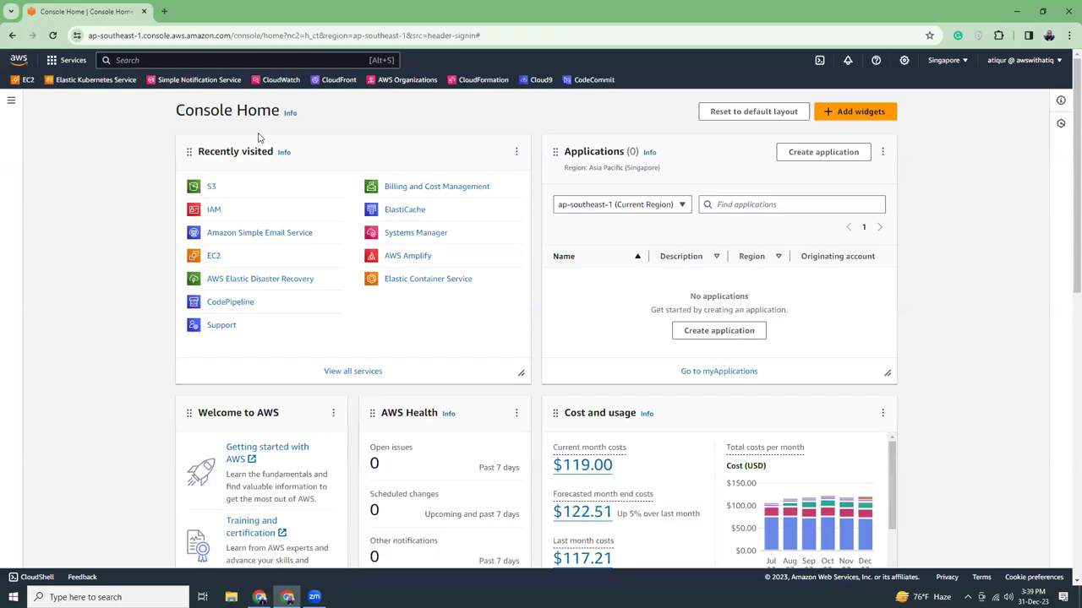
{"action": "left_click", "coordinate": [252, 59]}
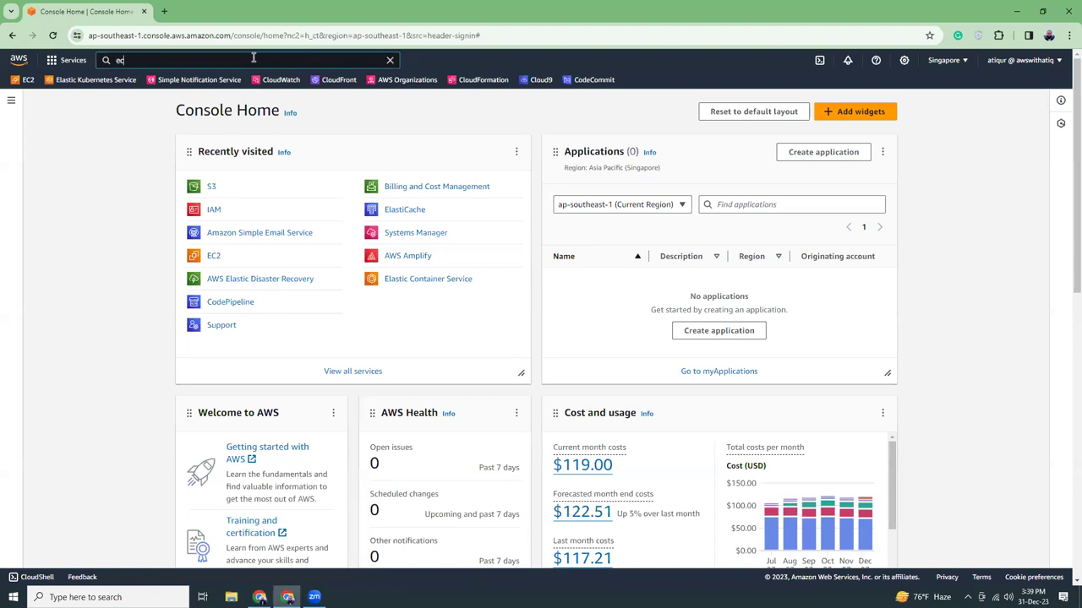
{"action": "type", "text": "ec2"}
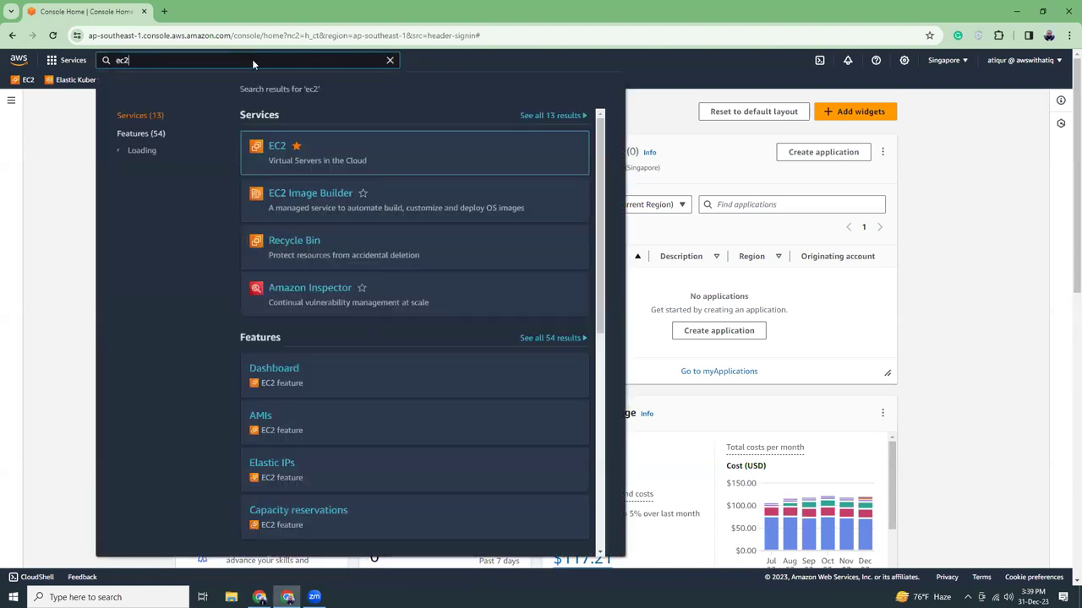
{"action": "left_click", "coordinate": [276, 150]}
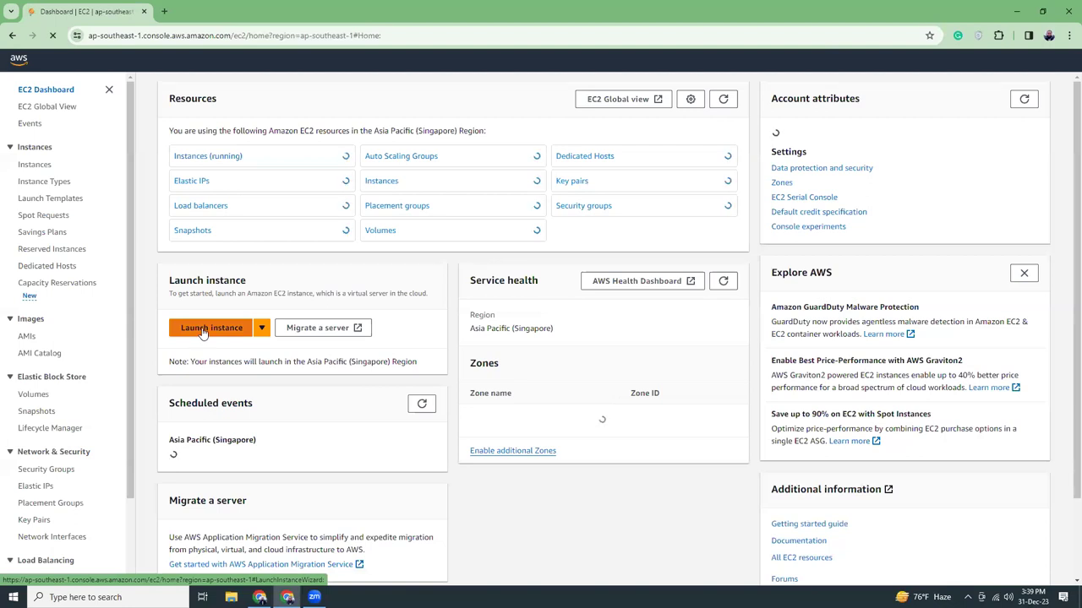
{"action": "left_click", "coordinate": [203, 332]}
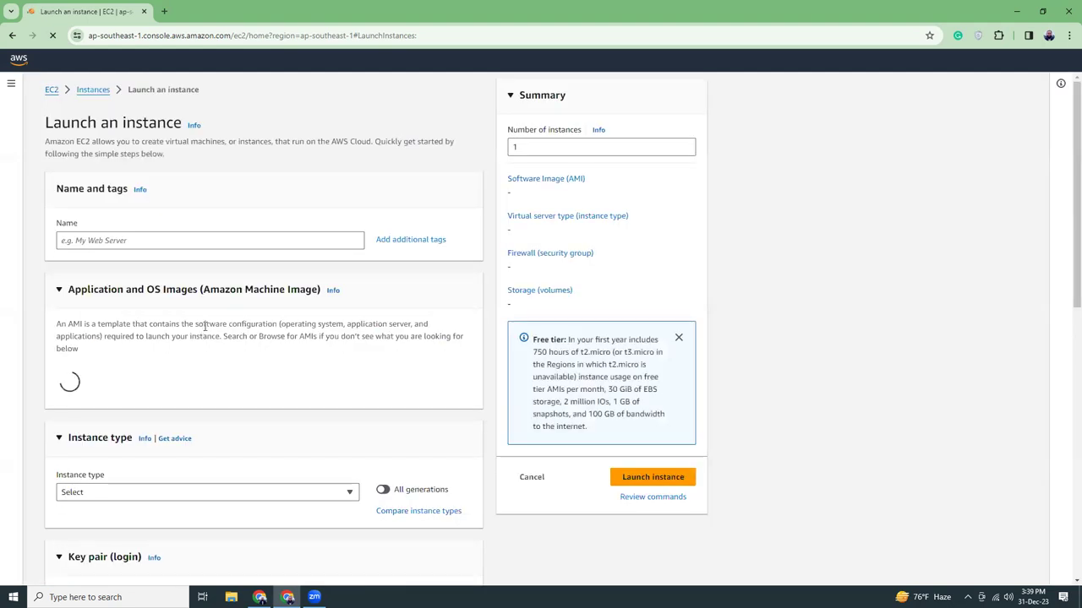
Name the new instance rust.
{"action": "left_click", "coordinate": [186, 241]}
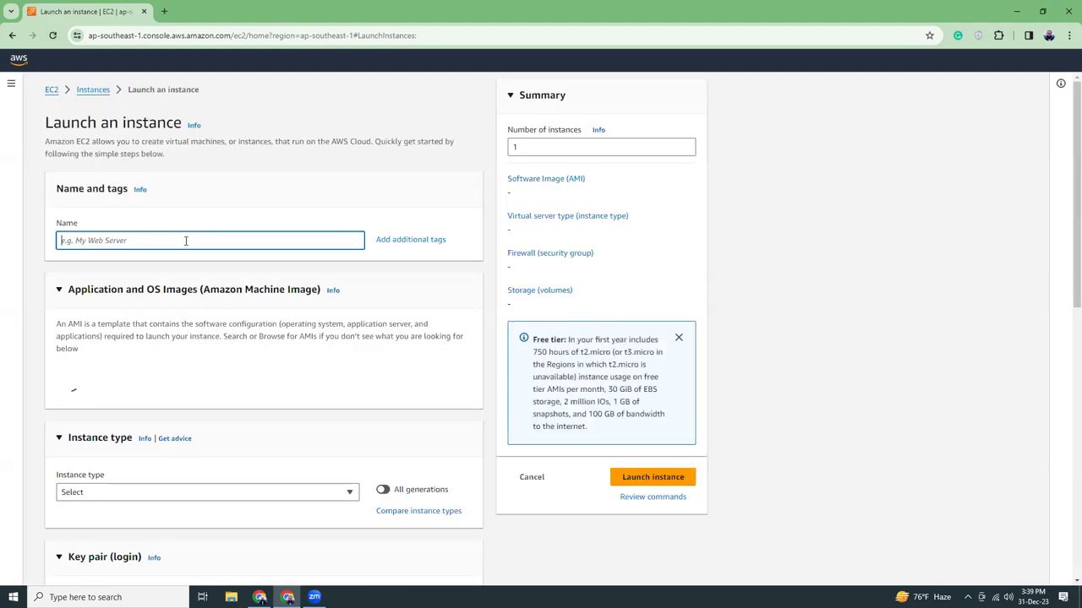
{"action": "type", "text": "rust"}
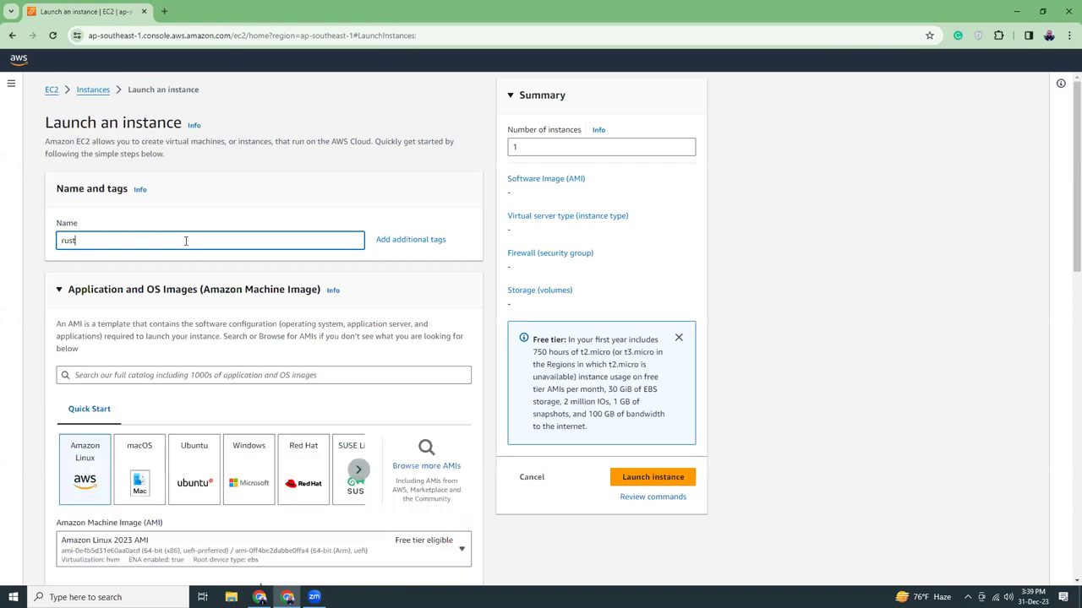
{"action": "left_click", "coordinate": [246, 144]}
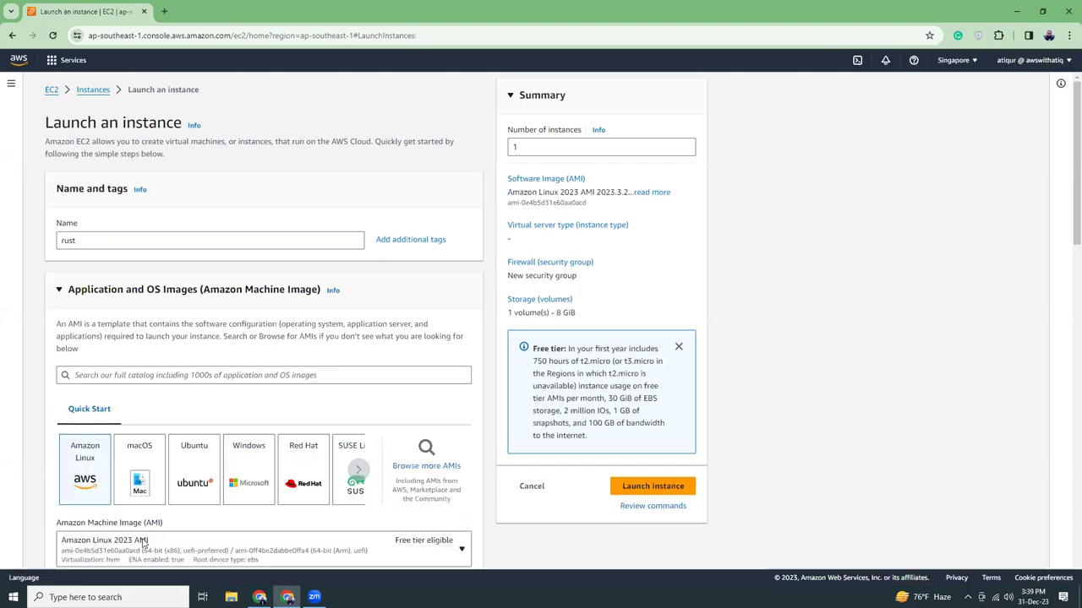
Choose nextcloud as the login key pair for the instance.
{"action": "scroll", "coordinate": [800, 375], "scroll_direction": "down", "scroll_amount": 5}
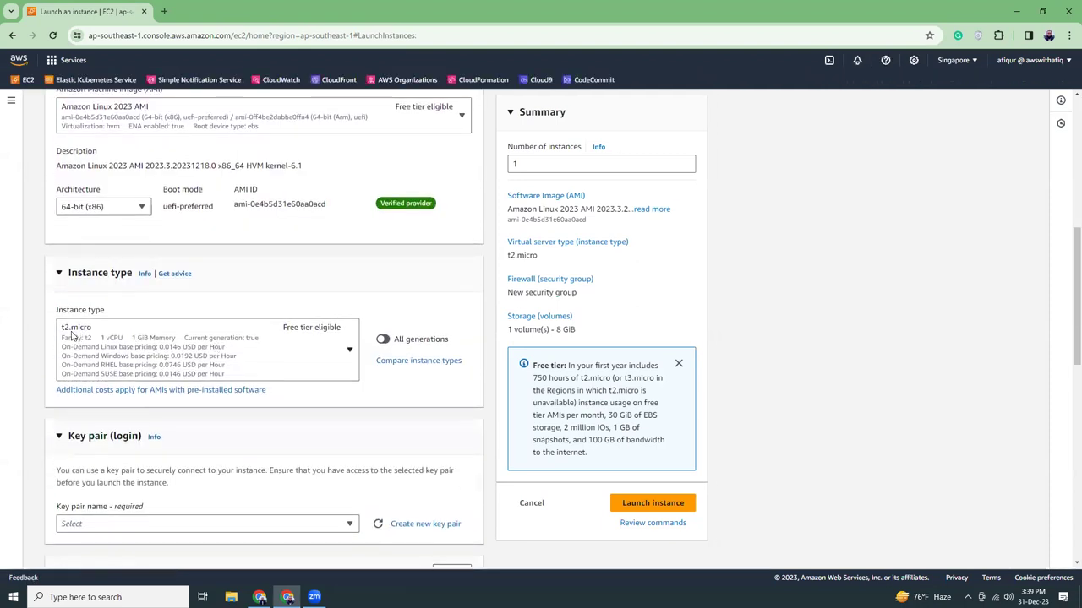
{"action": "scroll", "coordinate": [151, 505], "scroll_direction": "down", "scroll_amount": 2}
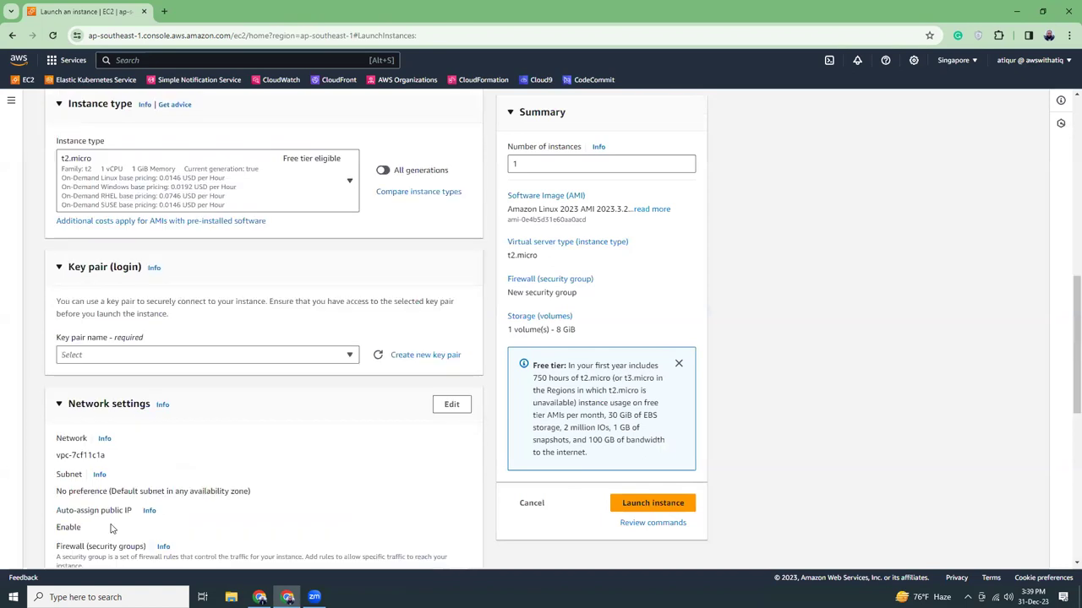
{"action": "left_click", "coordinate": [117, 358]}
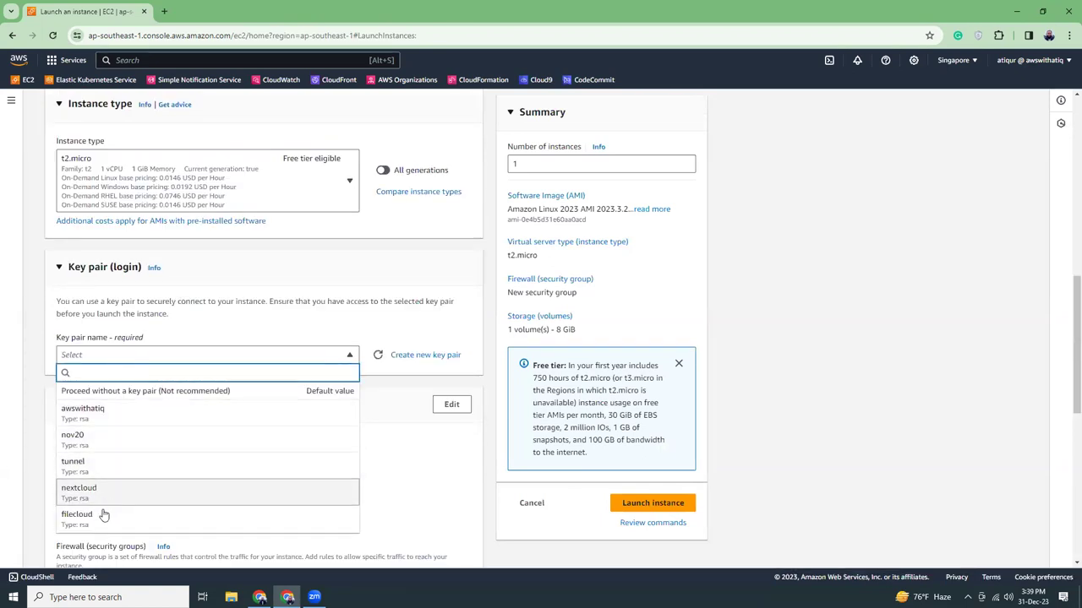
{"action": "left_click", "coordinate": [104, 493]}
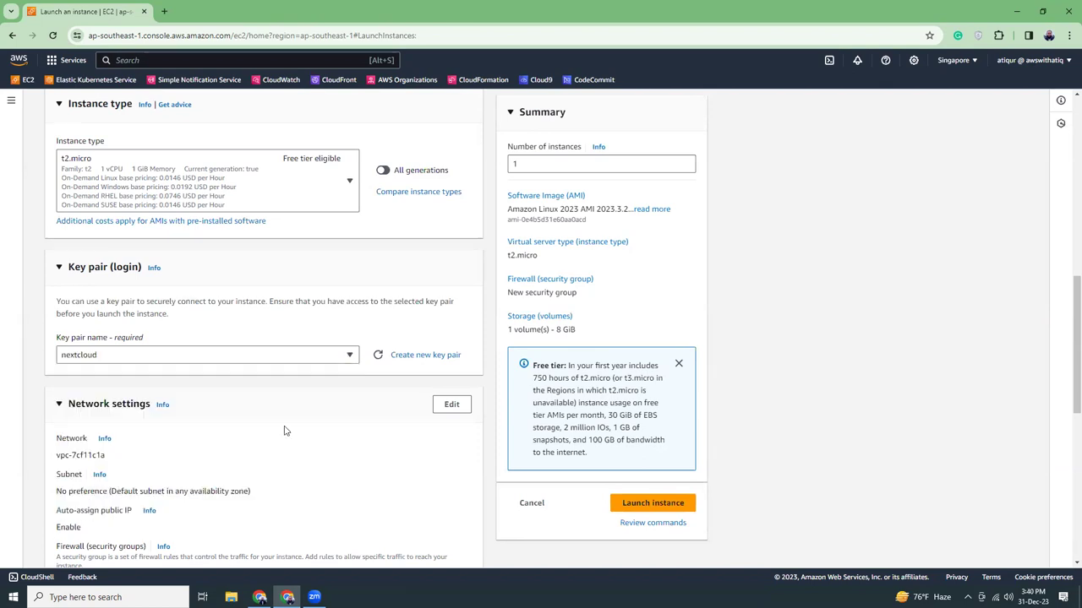
{"action": "scroll", "coordinate": [284, 431], "scroll_direction": "down", "scroll_amount": 1}
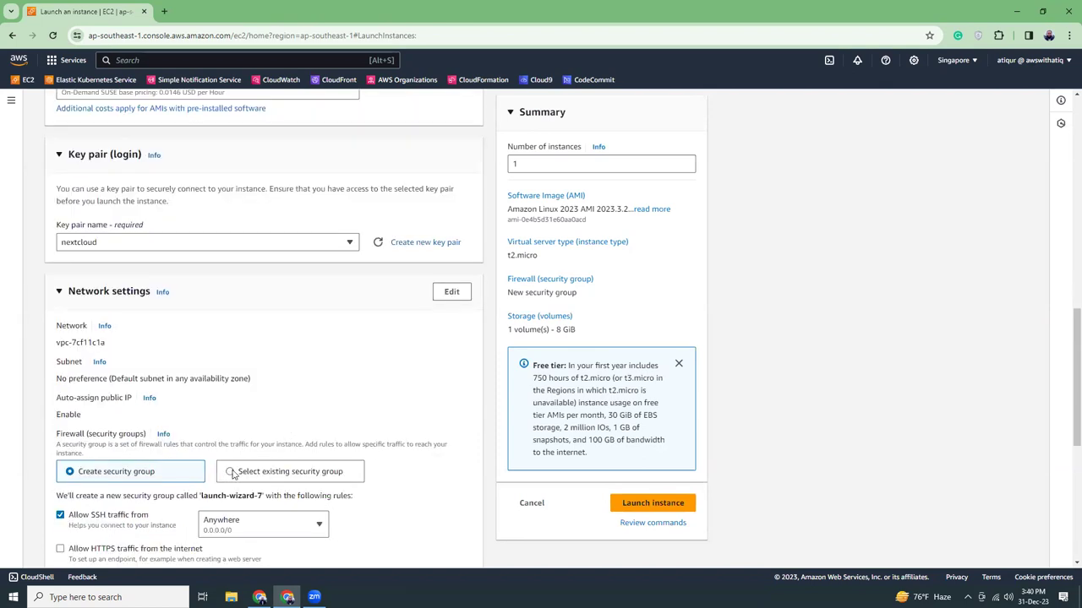
{"action": "left_click", "coordinate": [232, 474]}
{"action": "scroll", "coordinate": [291, 427], "scroll_direction": "down", "scroll_amount": 2}
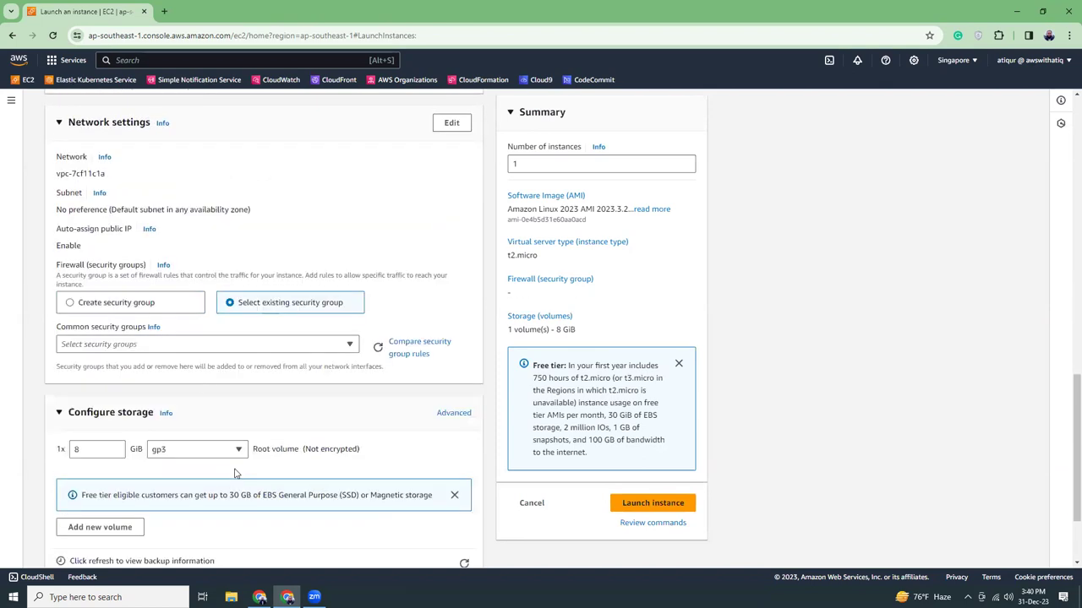
{"action": "left_click", "coordinate": [194, 346]}
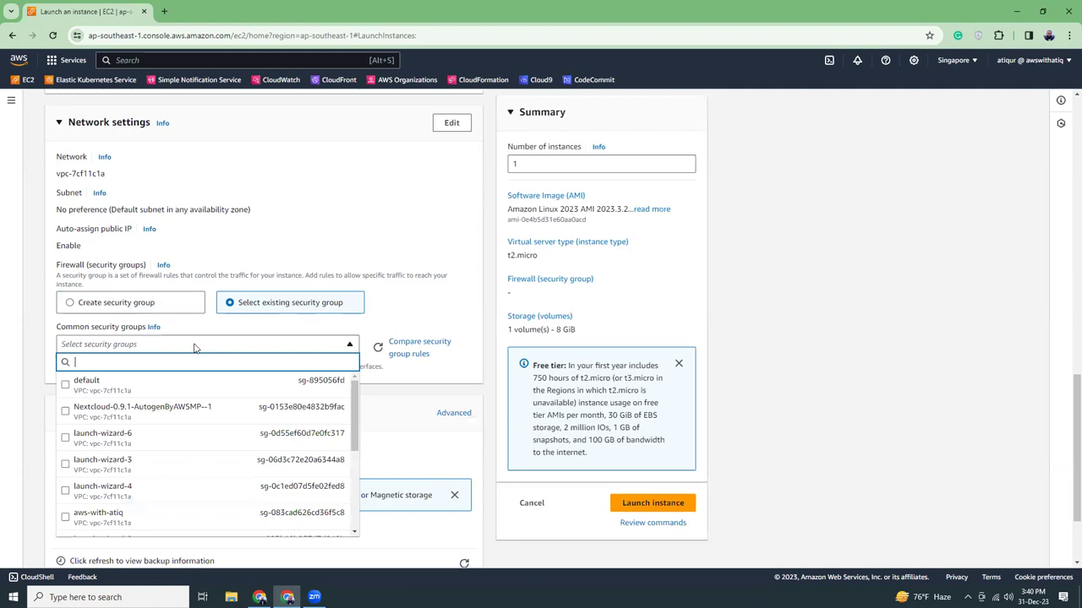
{"action": "scroll", "coordinate": [179, 420], "scroll_direction": "down", "scroll_amount": 3}
{"action": "scroll", "coordinate": [179, 420], "scroll_direction": "down", "scroll_amount": 3}
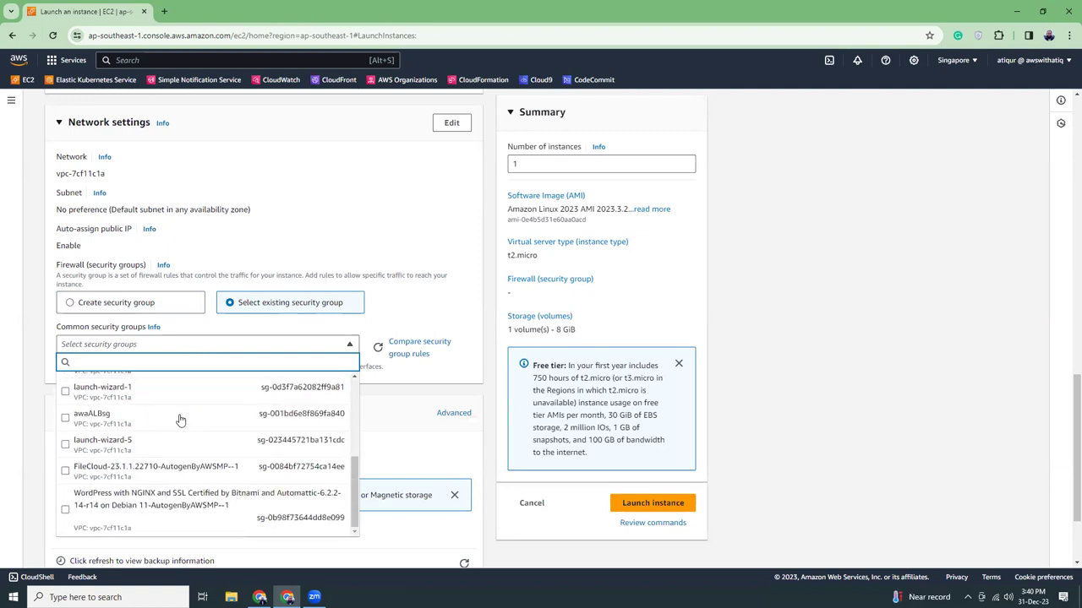
{"action": "scroll", "coordinate": [181, 476], "scroll_direction": "up", "scroll_amount": 5}
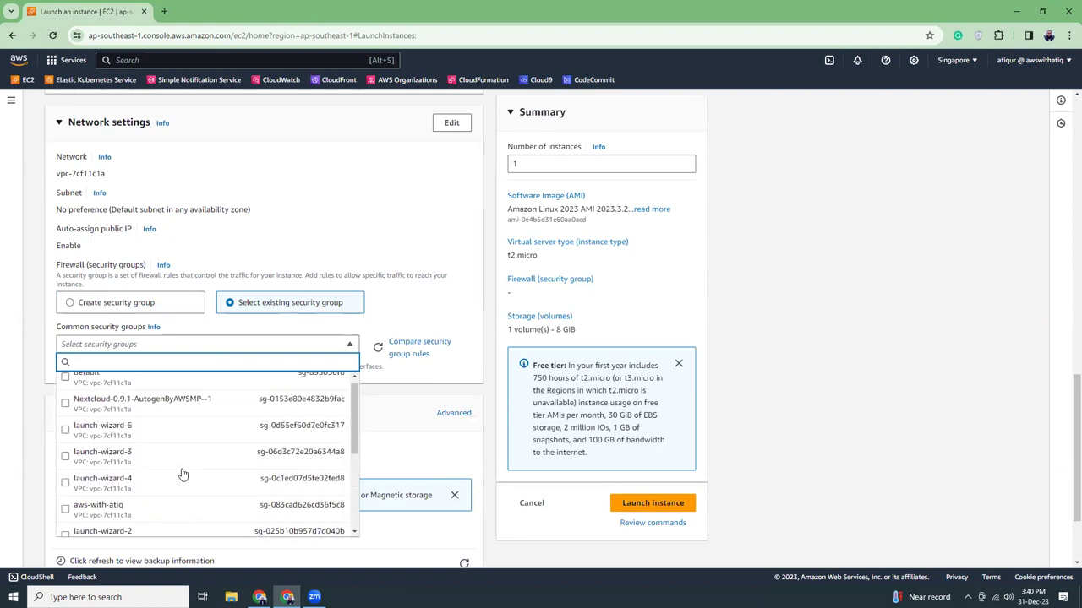
{"action": "left_click", "coordinate": [782, 418]}
Set the firewall to create a new security group and allow HTTPS traffic from the internet.
{"action": "left_click", "coordinate": [132, 310]}
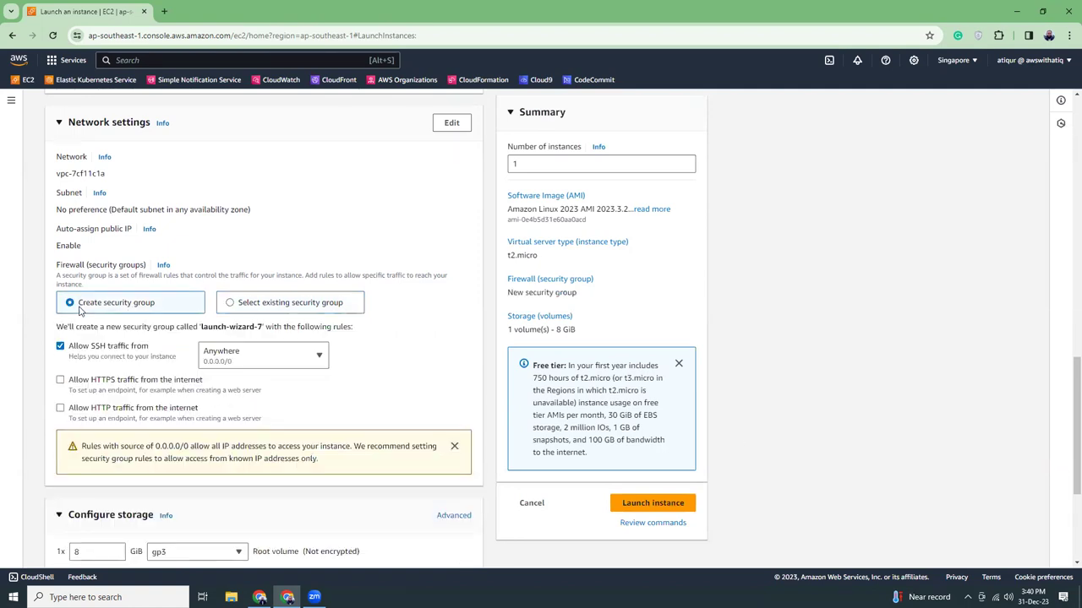
{"action": "left_click", "coordinate": [60, 381]}
{"action": "scroll", "coordinate": [249, 387], "scroll_direction": "down", "scroll_amount": 3}
Expand the advanced details and assign ec2role as the IAM instance profile.
{"action": "left_click", "coordinate": [107, 537]}
{"action": "scroll", "coordinate": [235, 437], "scroll_direction": "down", "scroll_amount": 3}
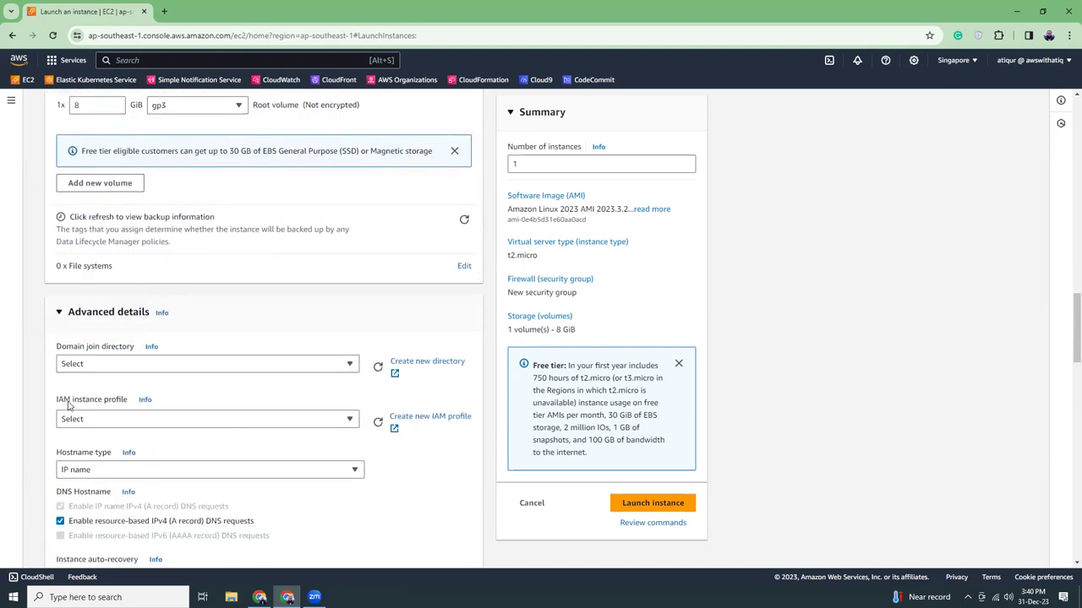
{"action": "left_click", "coordinate": [122, 423]}
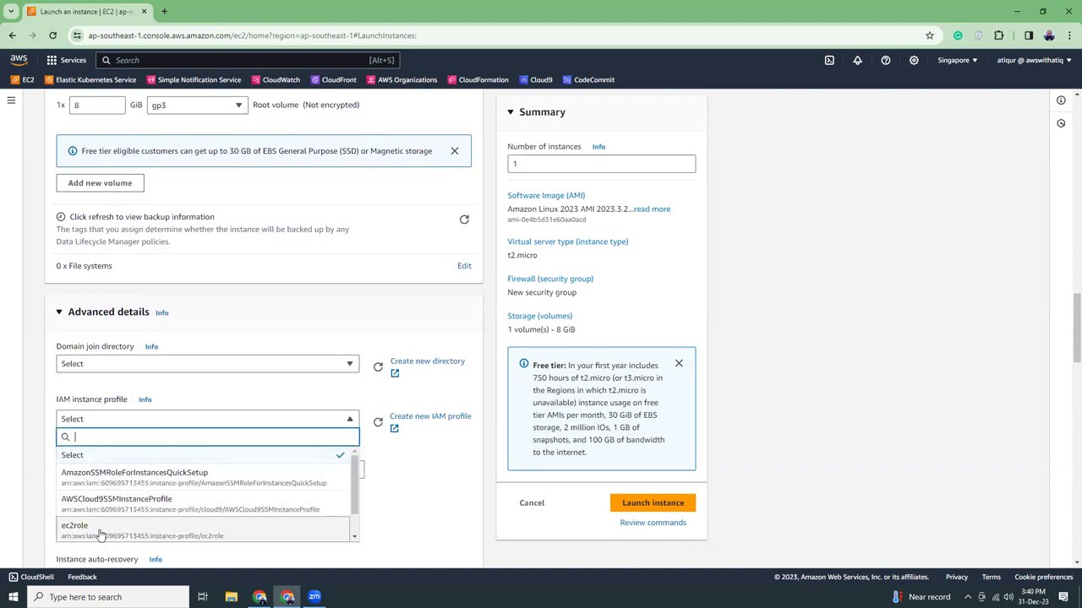
{"action": "left_click", "coordinate": [100, 532]}
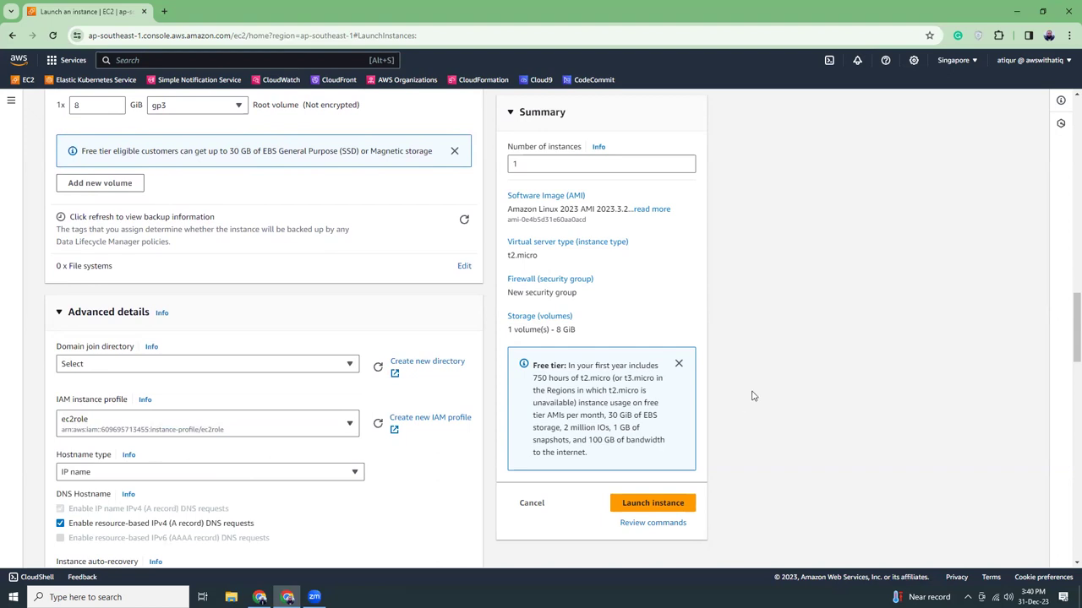
Review the remaining advanced settings, launch the instance and open the new instance from the launch confirmation.
{"action": "scroll", "coordinate": [753, 396], "scroll_direction": "down", "scroll_amount": 1}
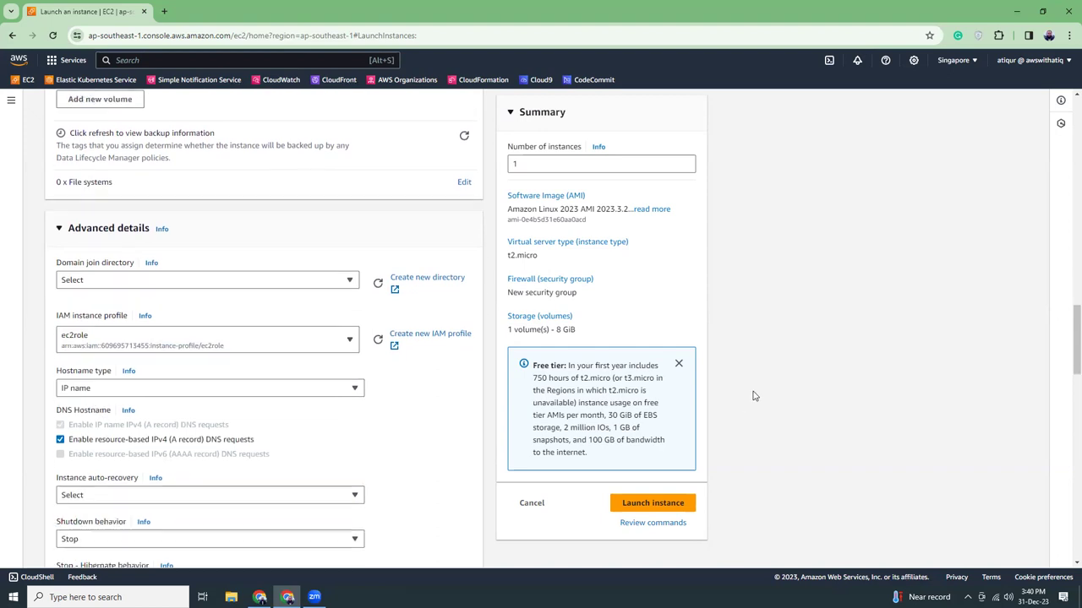
{"action": "scroll", "coordinate": [752, 396], "scroll_direction": "down", "scroll_amount": 1}
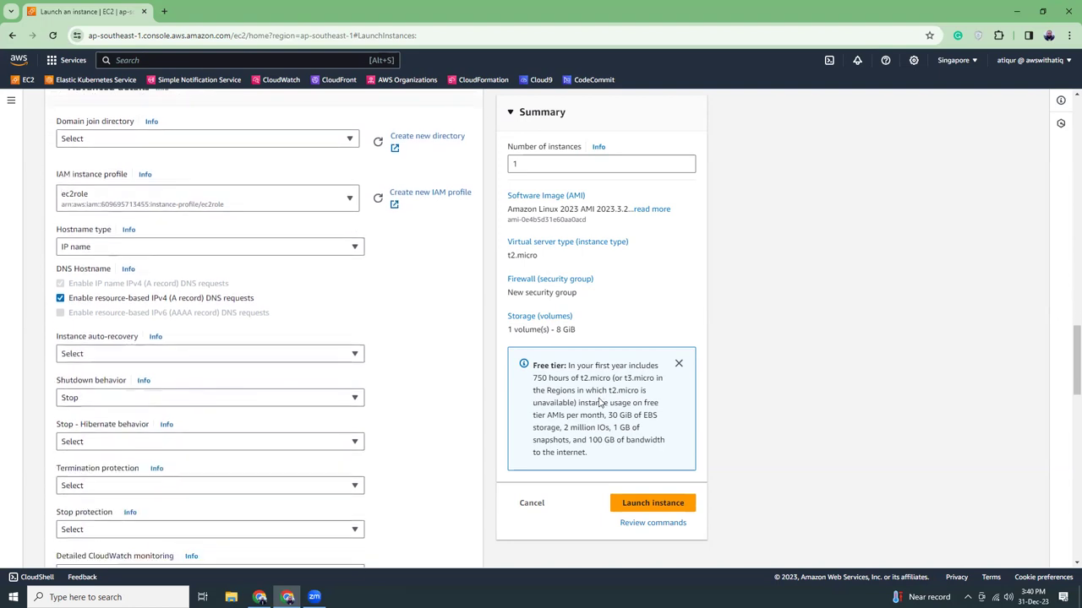
{"action": "scroll", "coordinate": [253, 420], "scroll_direction": "down", "scroll_amount": 2}
{"action": "scroll", "coordinate": [254, 426], "scroll_direction": "down", "scroll_amount": 4}
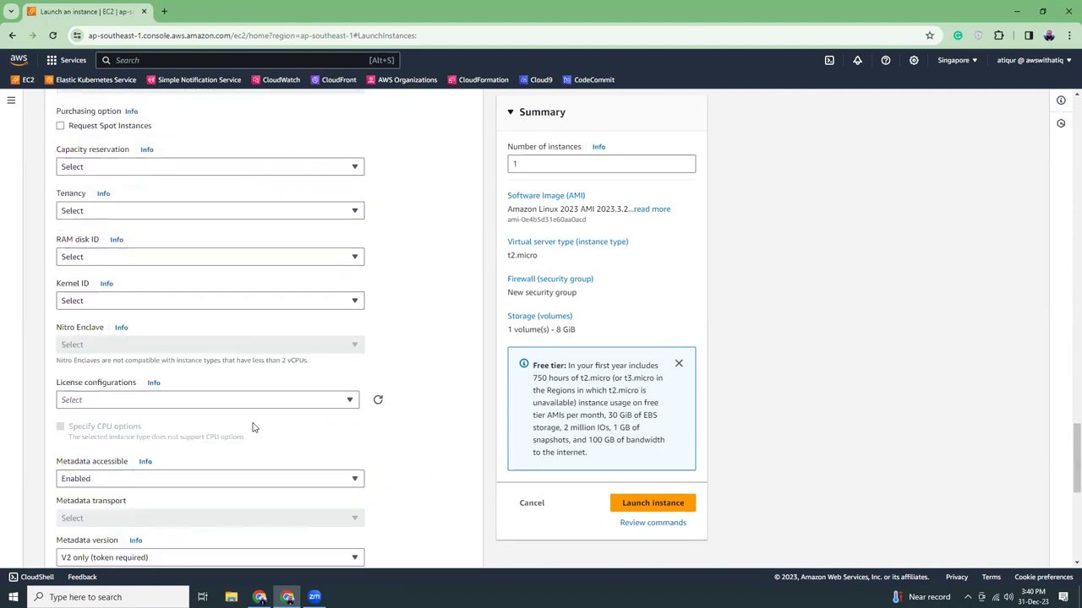
{"action": "scroll", "coordinate": [254, 428], "scroll_direction": "up", "scroll_amount": 4}
{"action": "scroll", "coordinate": [253, 427], "scroll_direction": "up", "scroll_amount": 4}
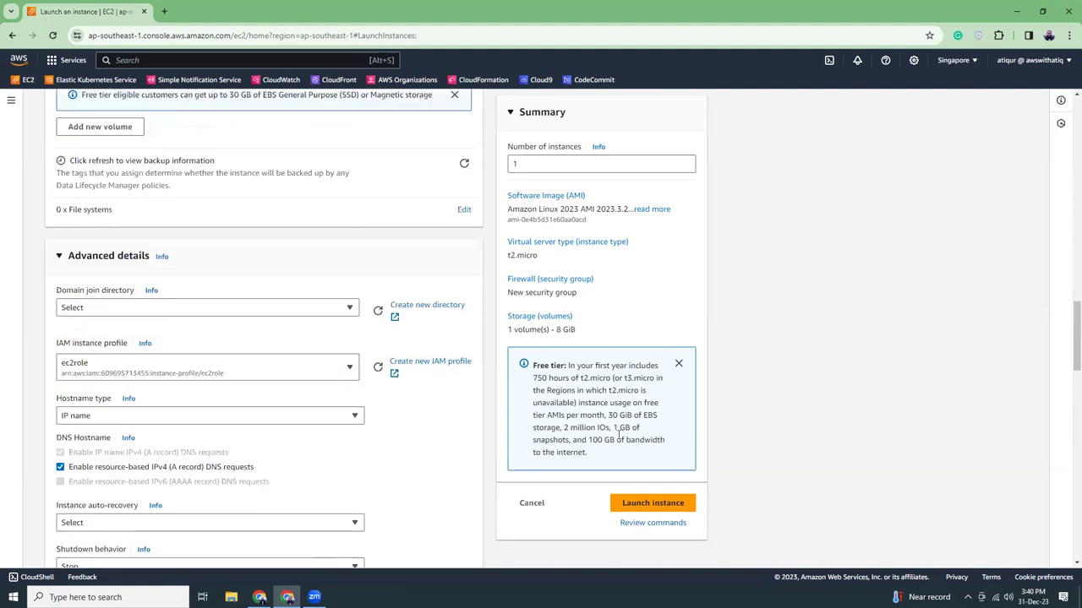
{"action": "left_click", "coordinate": [653, 505]}
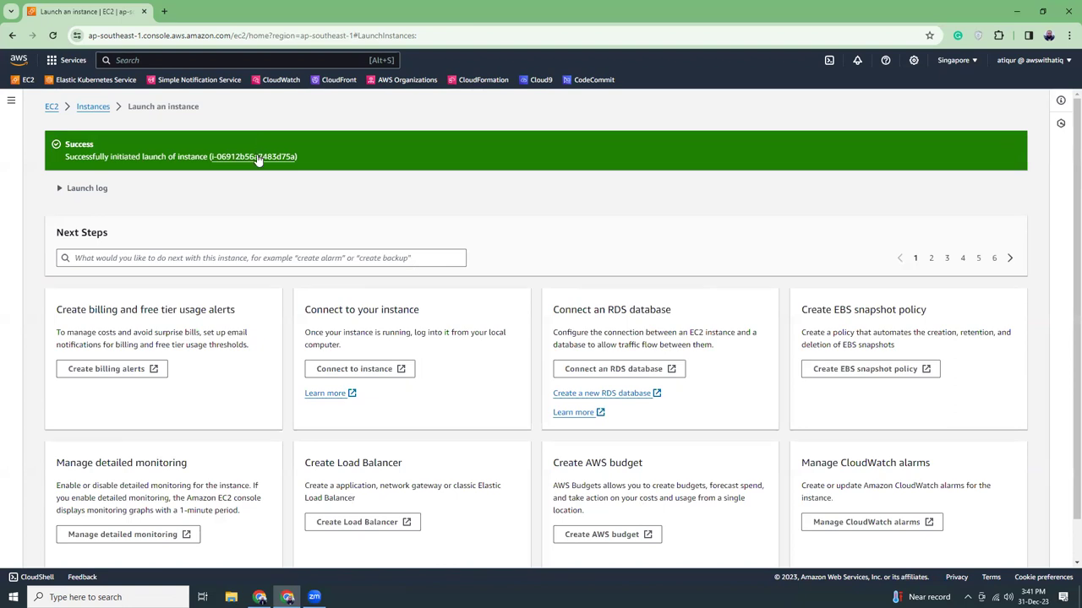
{"action": "left_click", "coordinate": [258, 157]}
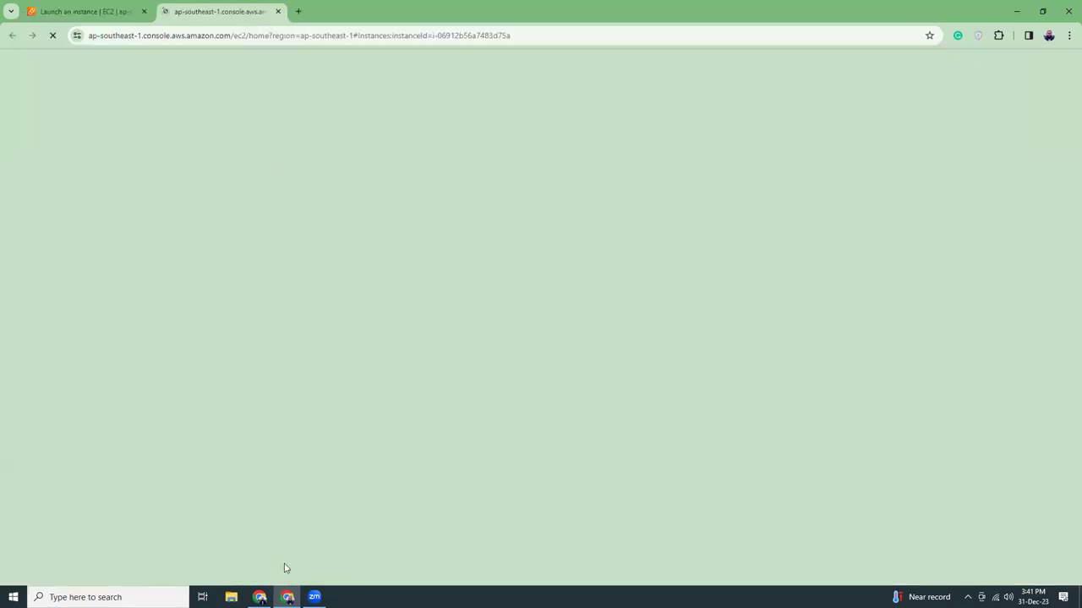
Switch to the Rust guide and examine the commands for updating the system, installing Development Tools, installing Rust and checking its version.
{"action": "left_click", "coordinate": [260, 597]}
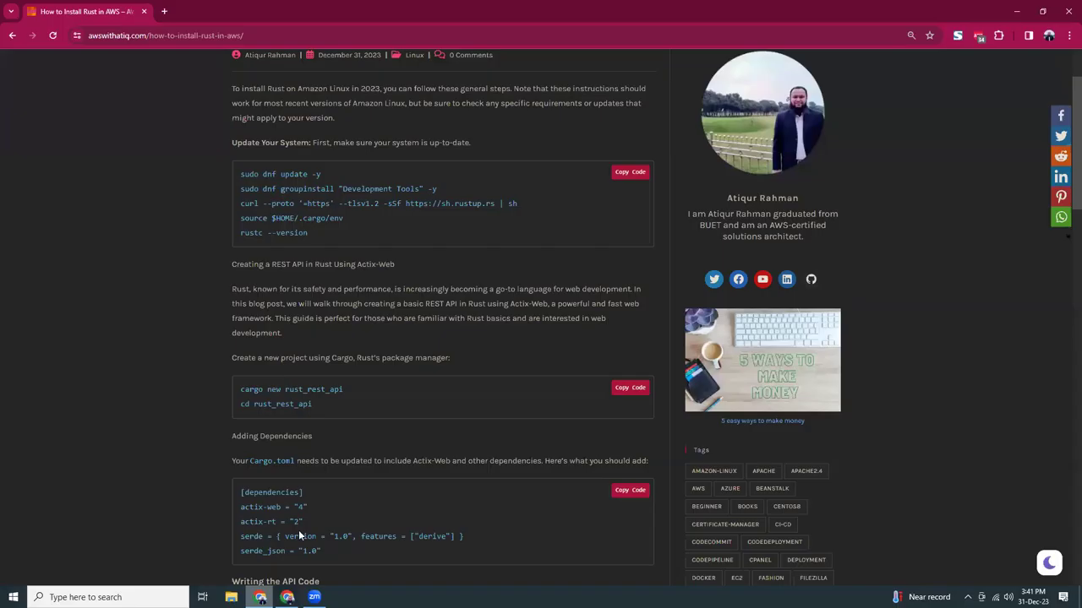
{"action": "left_click_drag", "start_coordinate": [240, 178], "coordinate": [422, 190]}
{"action": "left_click", "coordinate": [257, 174]}
{"action": "left_click", "coordinate": [285, 187]}
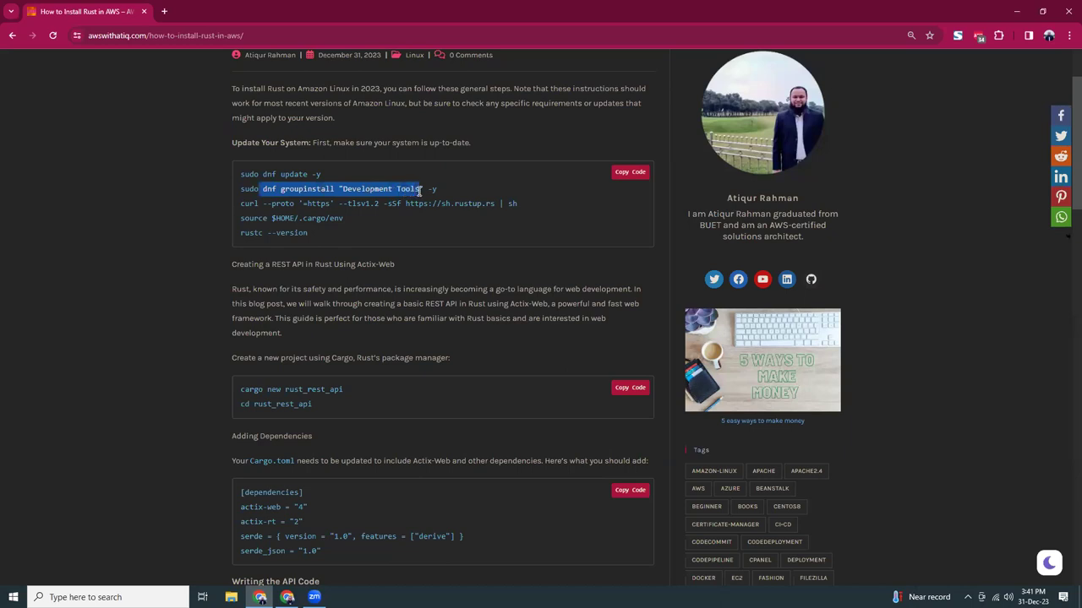
{"action": "left_click", "coordinate": [246, 204]}
{"action": "left_click_drag", "start_coordinate": [246, 204], "coordinate": [300, 204]}
{"action": "left_click_drag", "start_coordinate": [404, 204], "coordinate": [475, 207]}
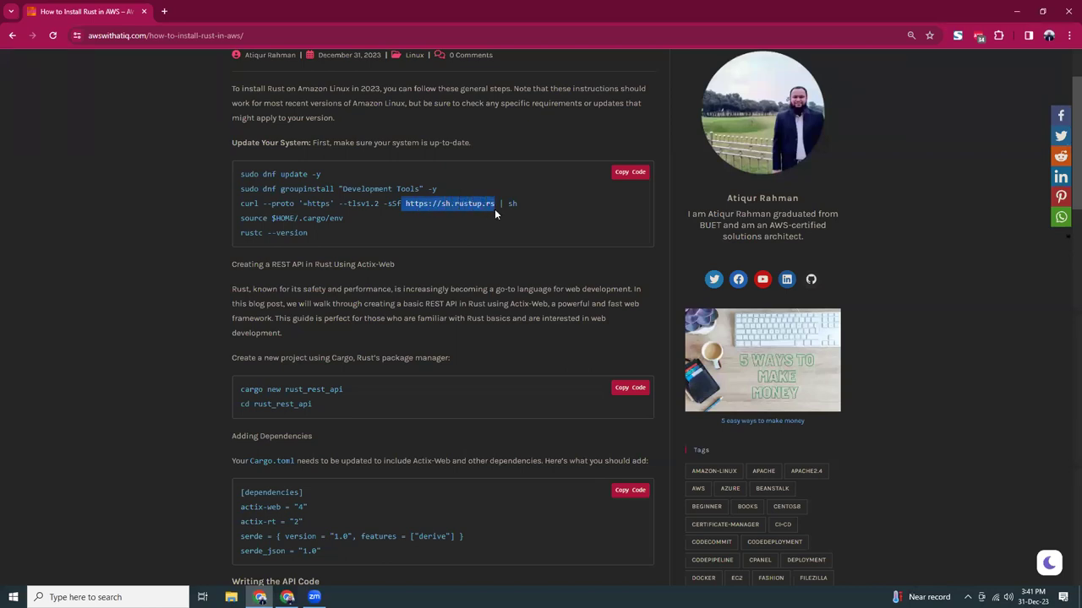
{"action": "left_click_drag", "start_coordinate": [244, 218], "coordinate": [336, 242]}
{"action": "left_click", "coordinate": [297, 241]}
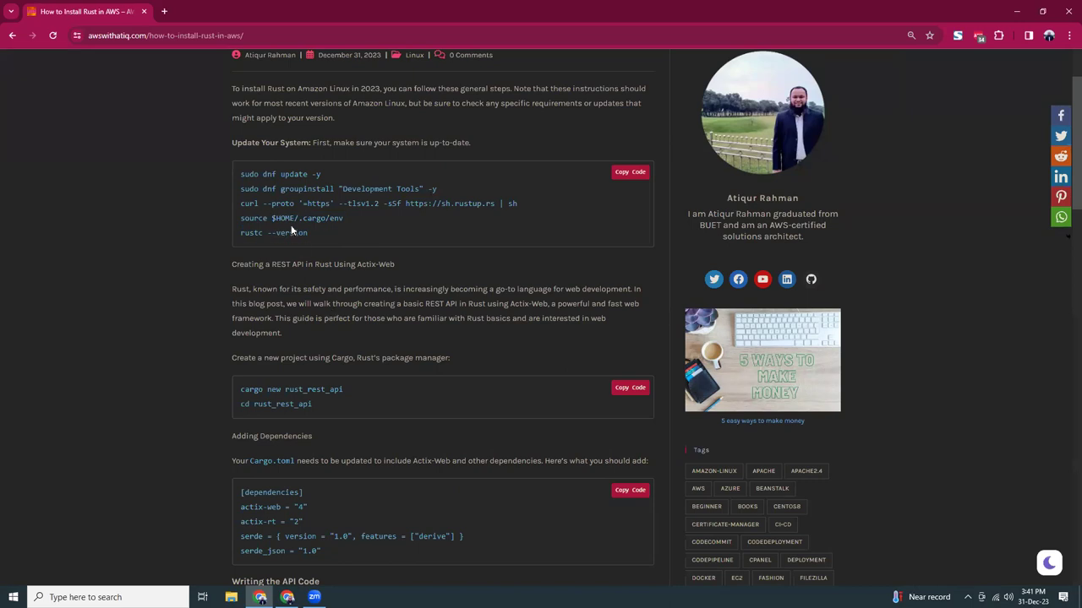
{"action": "left_click_drag", "start_coordinate": [305, 218], "coordinate": [240, 171]}
{"action": "left_click", "coordinate": [342, 241]}
Check the new instance's page in the AWS console, return to the Rust guide and select its web address.
{"action": "left_click", "coordinate": [260, 597]}
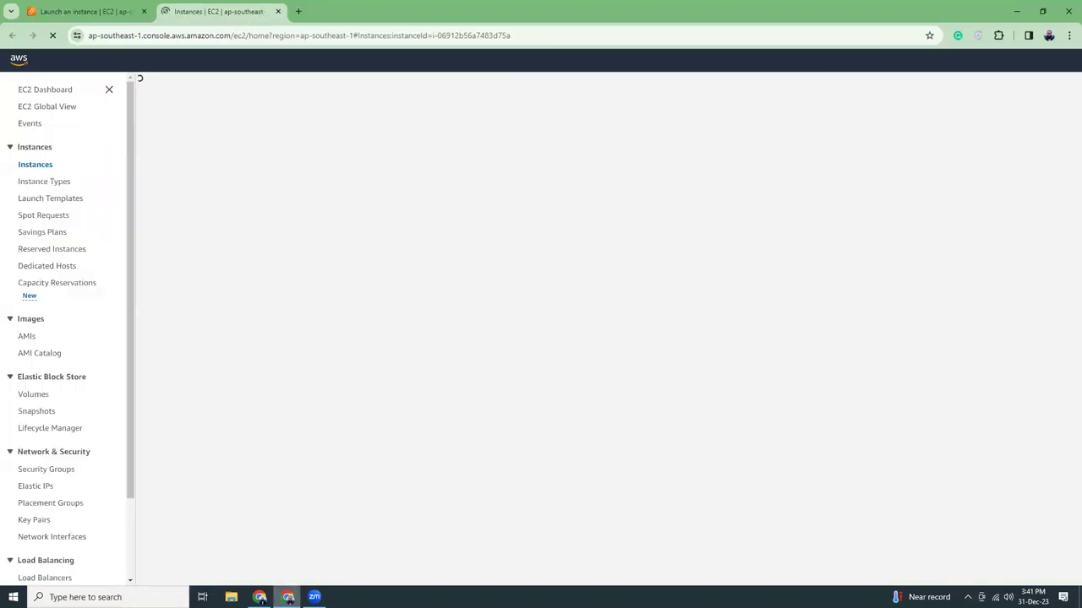
{"action": "left_click", "coordinate": [260, 597]}
{"action": "left_click", "coordinate": [111, 35]}
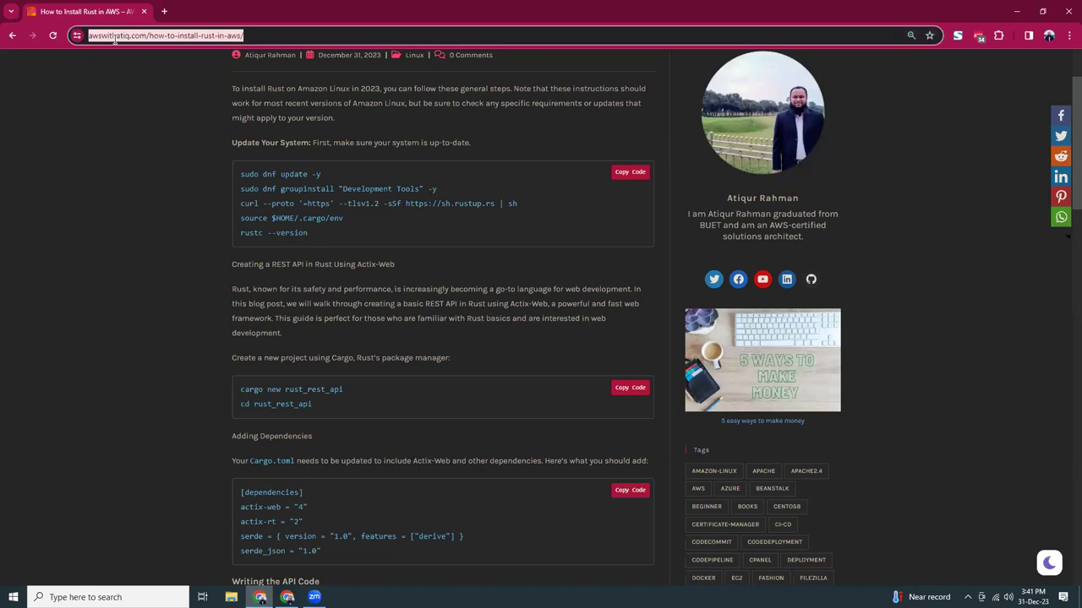
Review the guide's block of Rust installation commands, from the system update to the version check.
{"action": "left_click", "coordinate": [327, 316]}
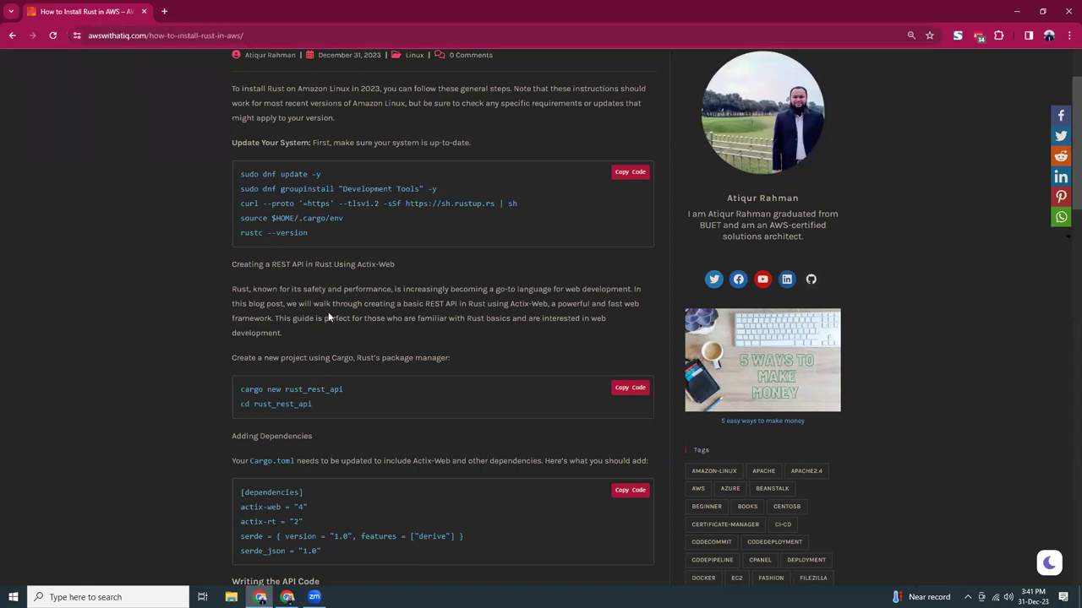
{"action": "left_click_drag", "start_coordinate": [241, 175], "coordinate": [298, 233]}
{"action": "left_click", "coordinate": [294, 399]}
Switch to the AWS console, open the rust instance's details and go to its connection options.
{"action": "left_click", "coordinate": [288, 597]}
{"action": "left_click", "coordinate": [261, 597]}
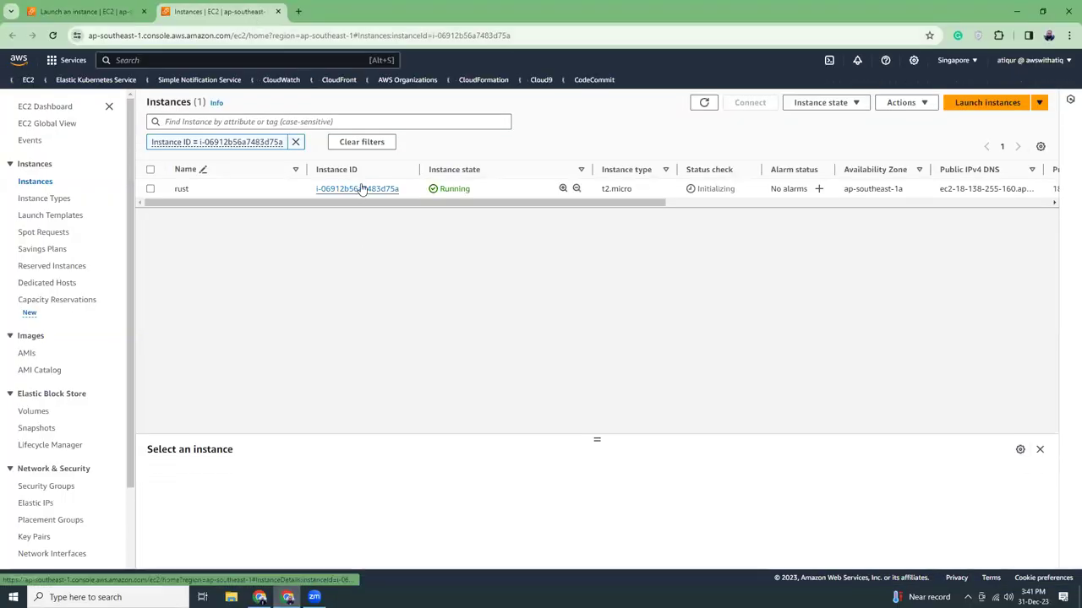
{"action": "left_click", "coordinate": [359, 190]}
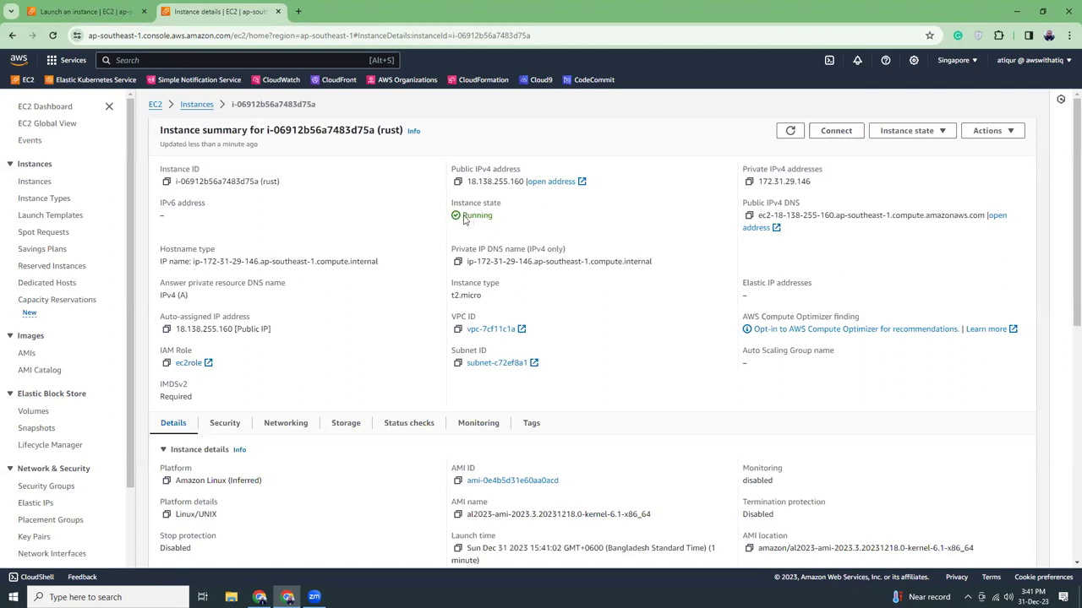
{"action": "left_click", "coordinate": [836, 131]}
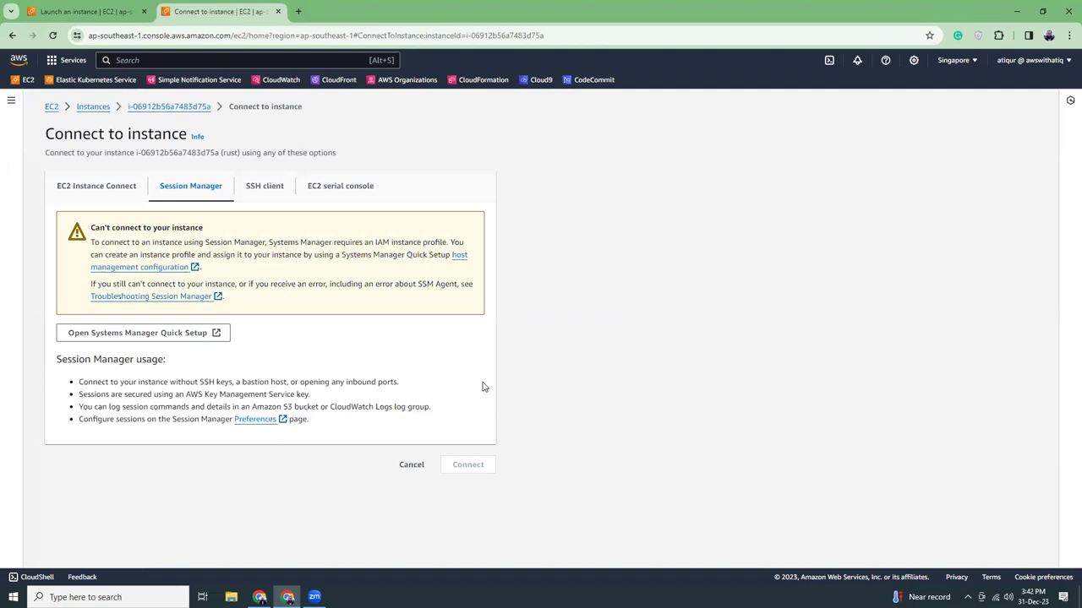
Reload the instance's connection page until Session Manager offers a connection, and review its usage notes.
{"action": "left_click", "coordinate": [54, 35]}
{"action": "left_click", "coordinate": [52, 37]}
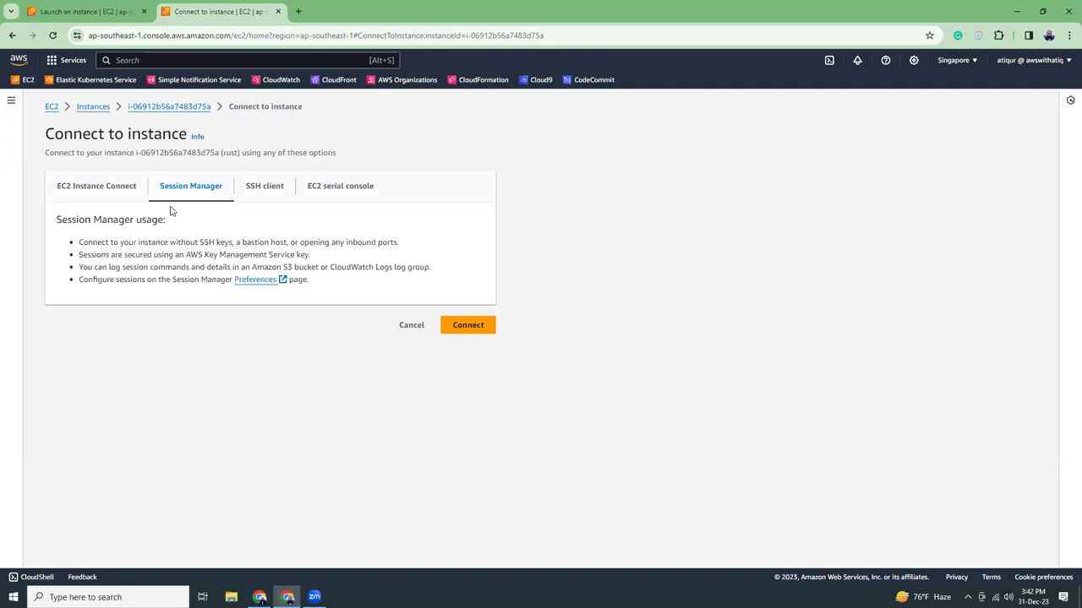
{"action": "left_click_drag", "start_coordinate": [467, 338], "coordinate": [471, 329]}
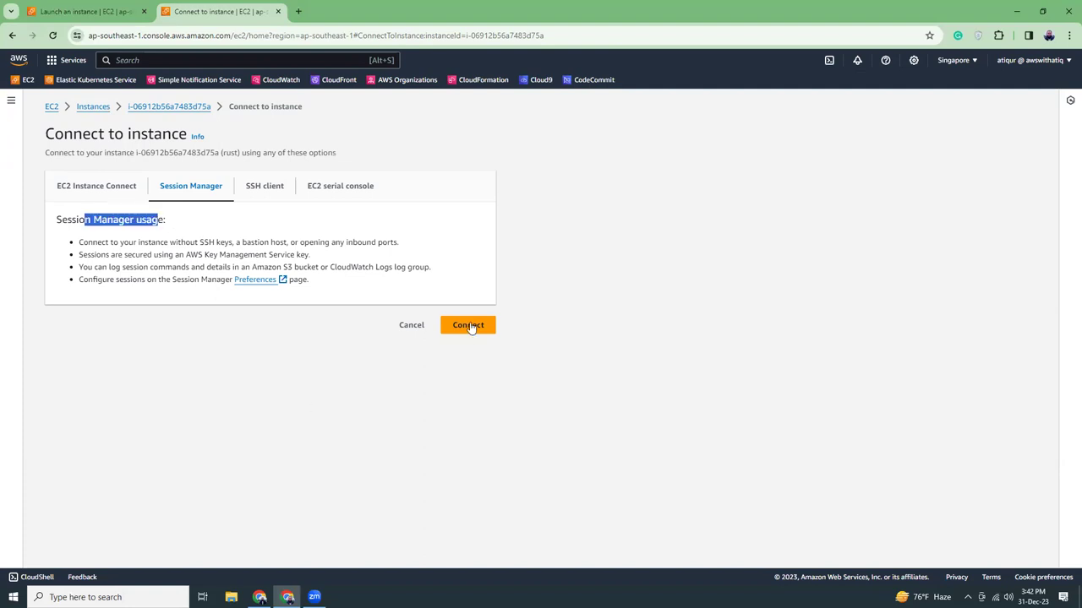
{"action": "left_click", "coordinate": [299, 364]}
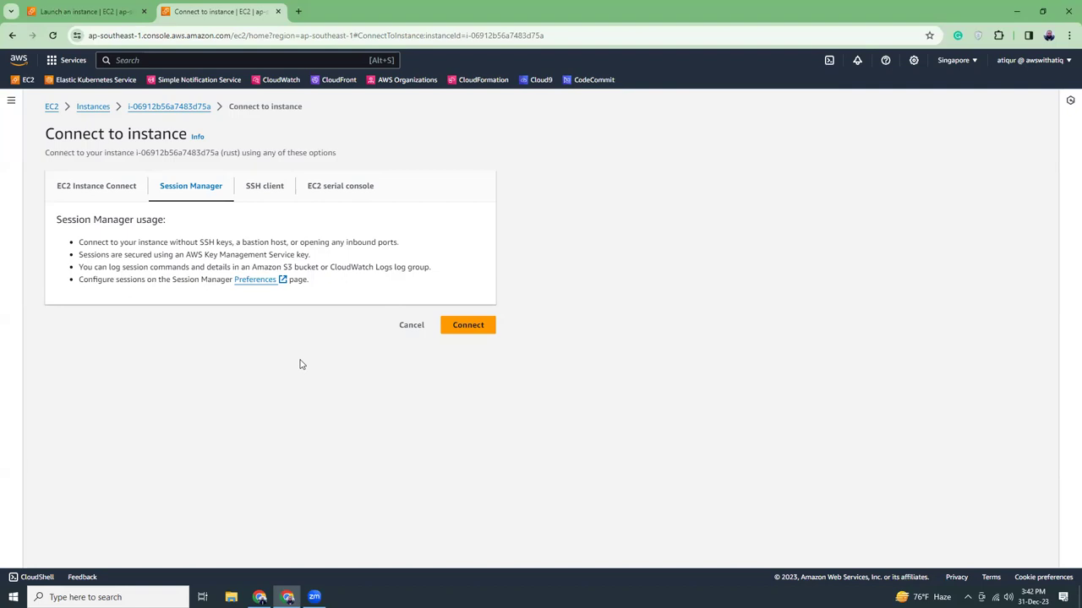
Open the rust instance's security details from the launch confirmation and examine the permission policies attached to its ec2role IAM role.
{"action": "left_click", "coordinate": [87, 11]}
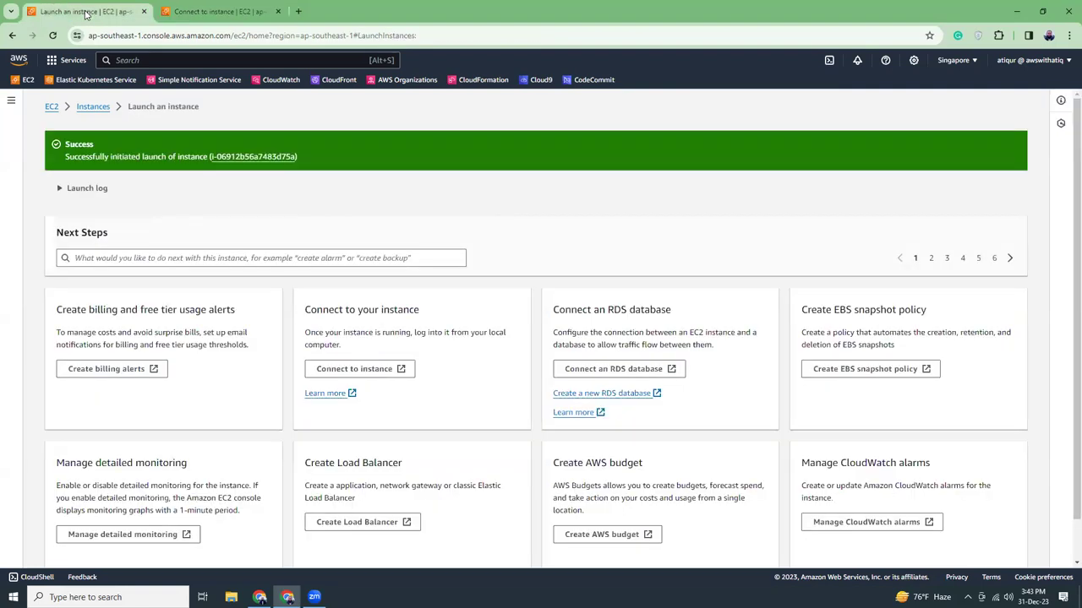
{"action": "left_click", "coordinate": [243, 160]}
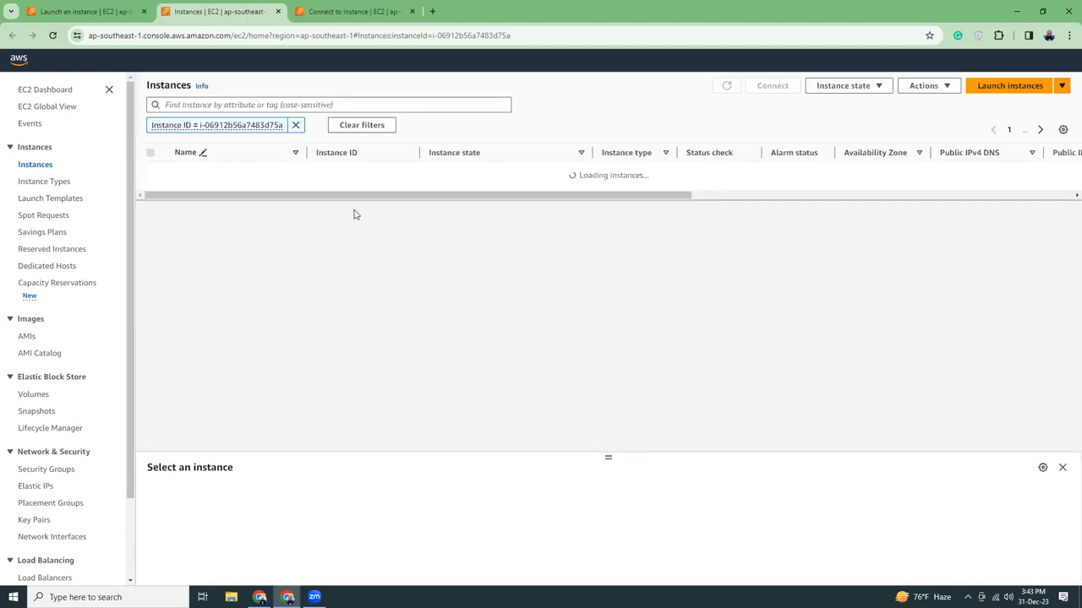
{"action": "left_click", "coordinate": [360, 172]}
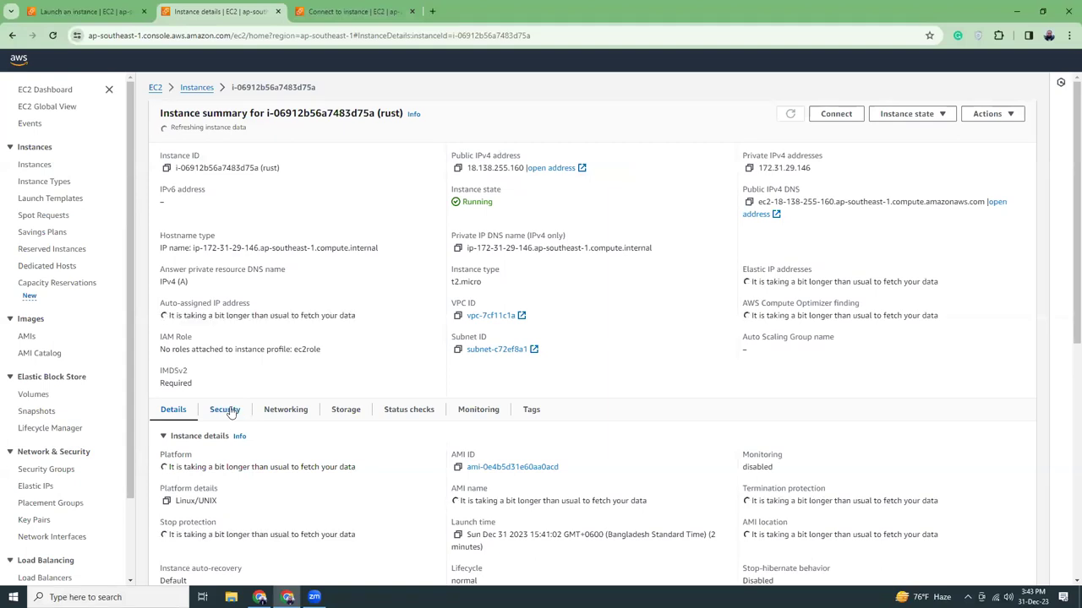
{"action": "left_click", "coordinate": [225, 410]}
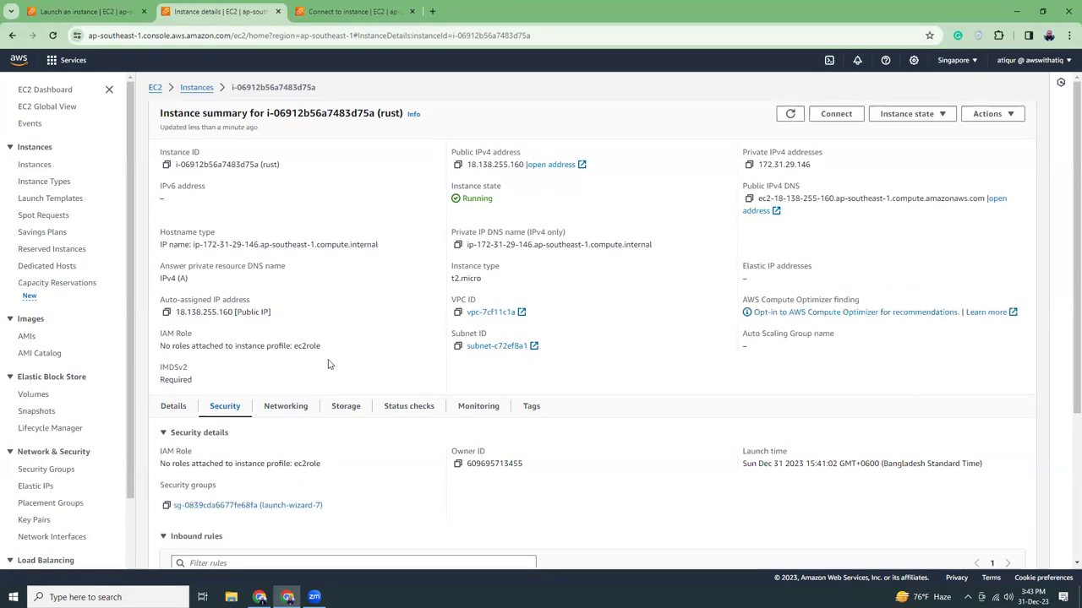
{"action": "scroll", "coordinate": [328, 365], "scroll_direction": "down", "scroll_amount": 2}
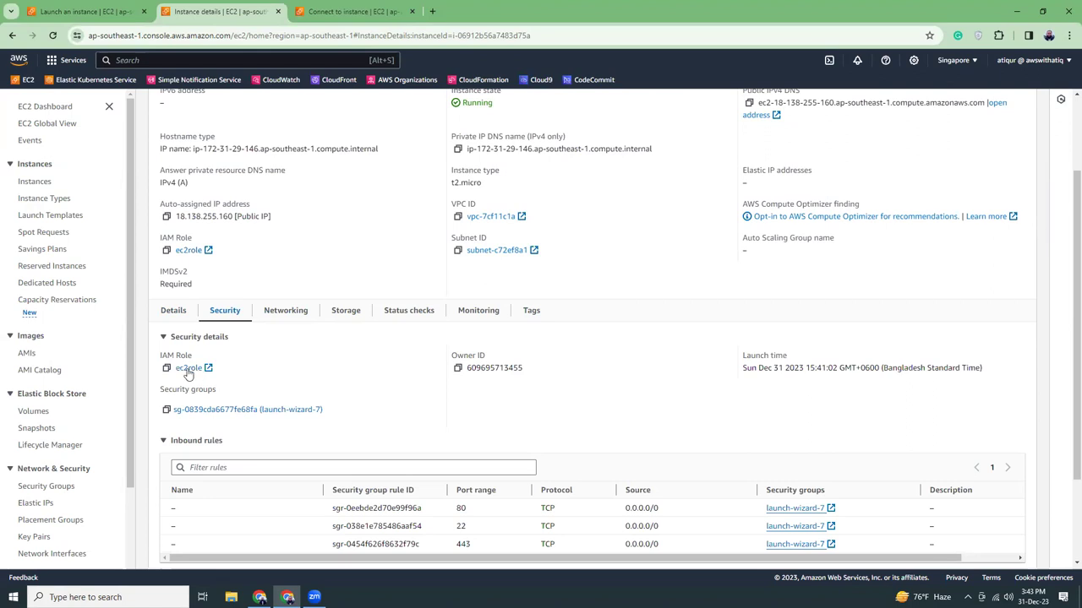
{"action": "left_click", "coordinate": [188, 369]}
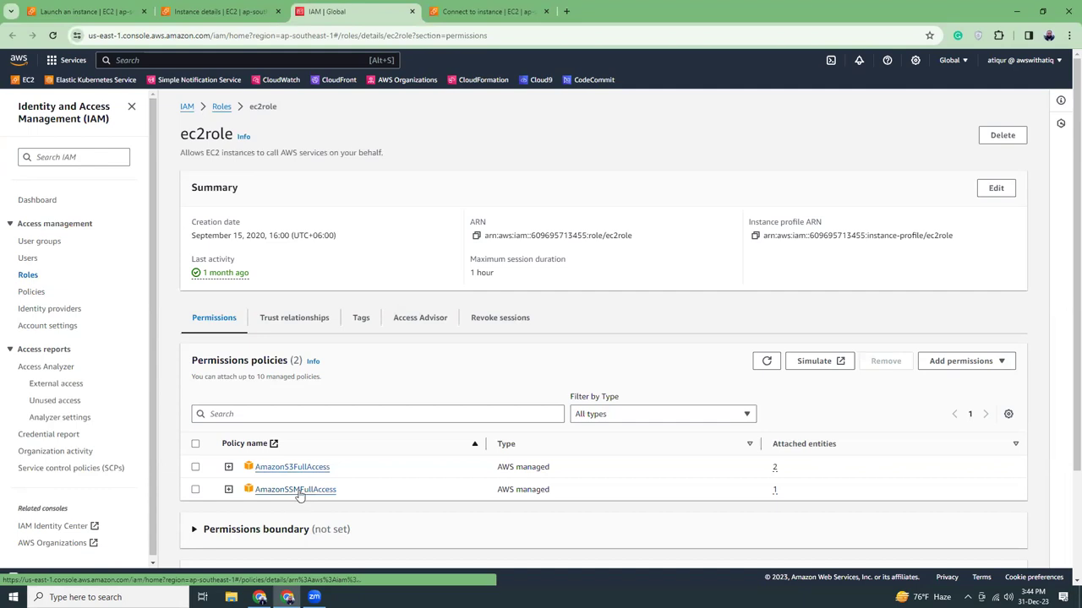
{"action": "left_click", "coordinate": [412, 11]}
Connect to the rust instance through Session Manager and switch to the root user with sudo su.
{"action": "left_click", "coordinate": [372, 14]}
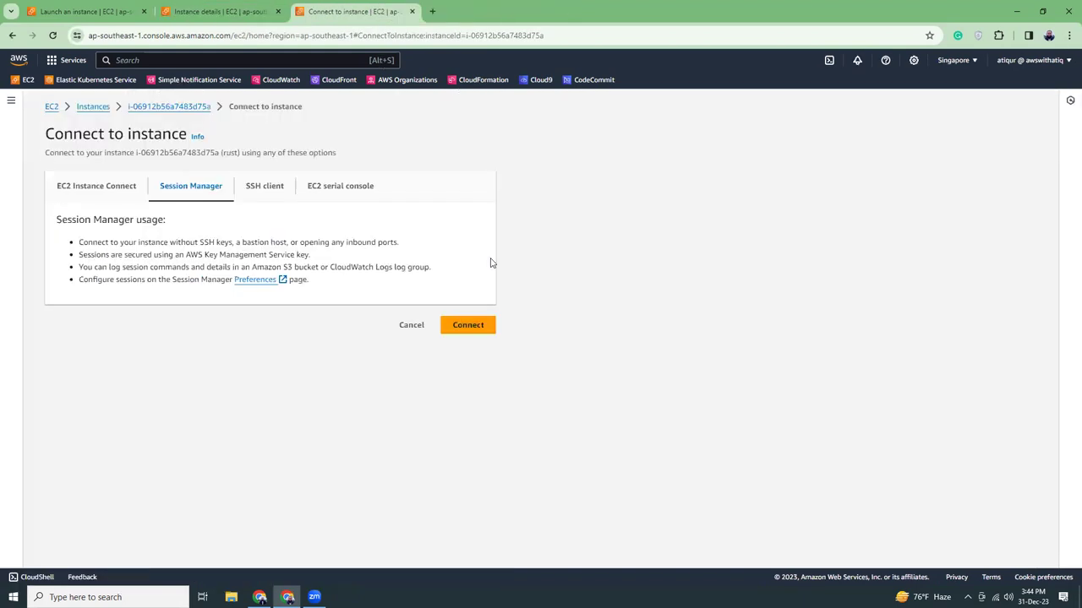
{"action": "left_click", "coordinate": [477, 327]}
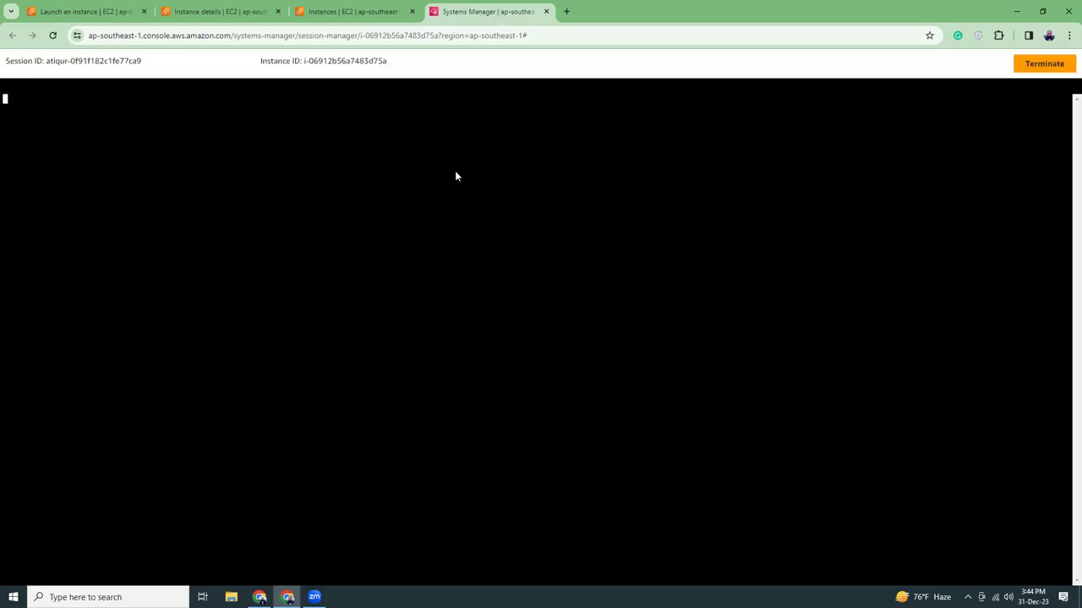
{"action": "type", "text": "sudo su"}
{"action": "key", "text": "Return"}
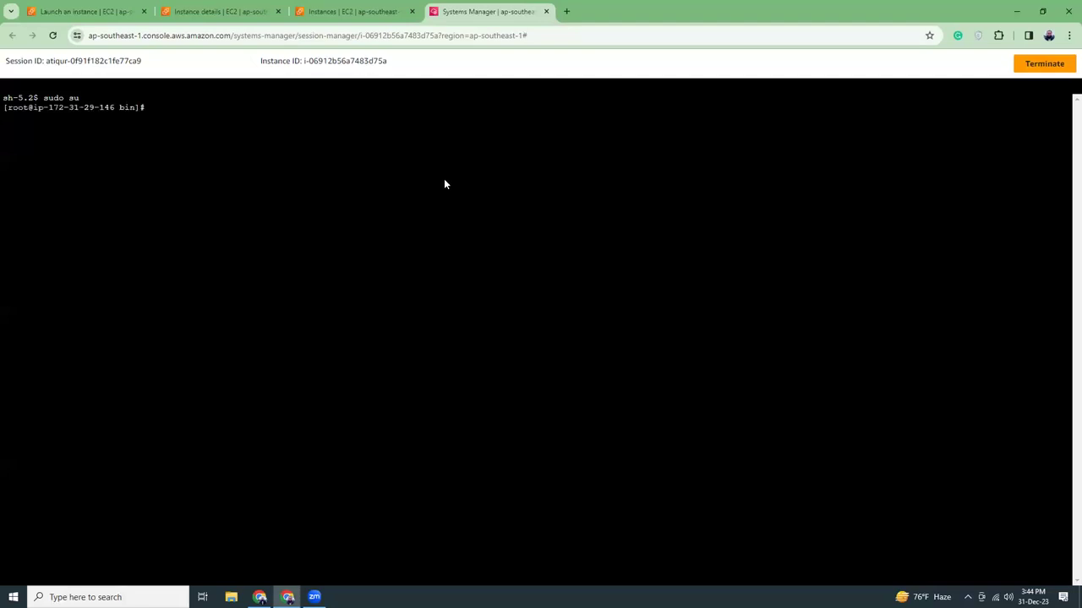
Copy the guide's dnf update, Development Tools groupinstall and rustup curl commands and run them in the instance's terminal session.
{"action": "left_click", "coordinate": [259, 597]}
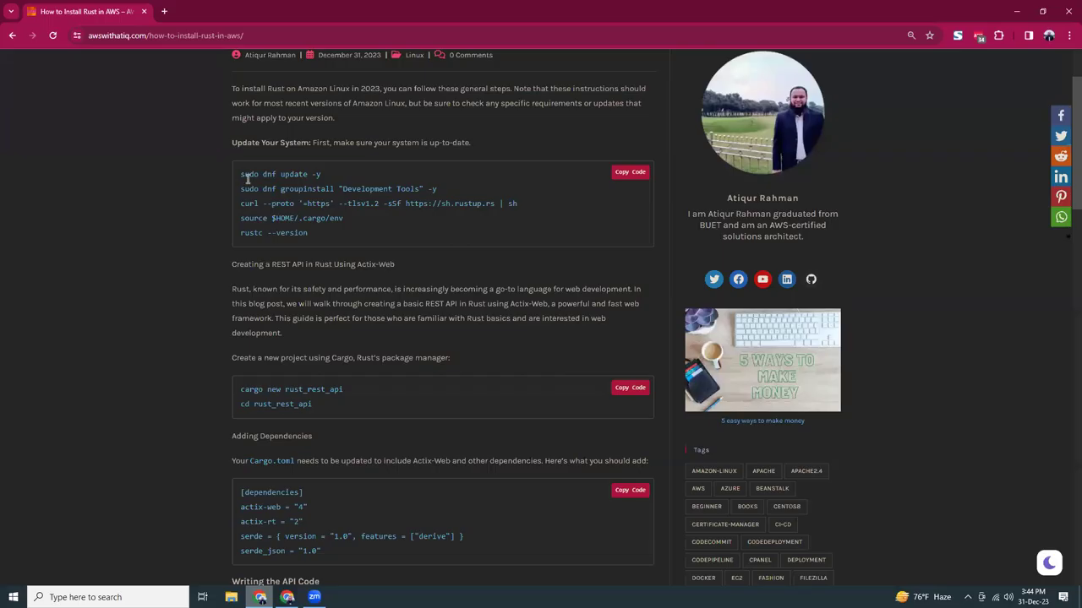
{"action": "left_click_drag", "start_coordinate": [241, 174], "coordinate": [524, 205]}
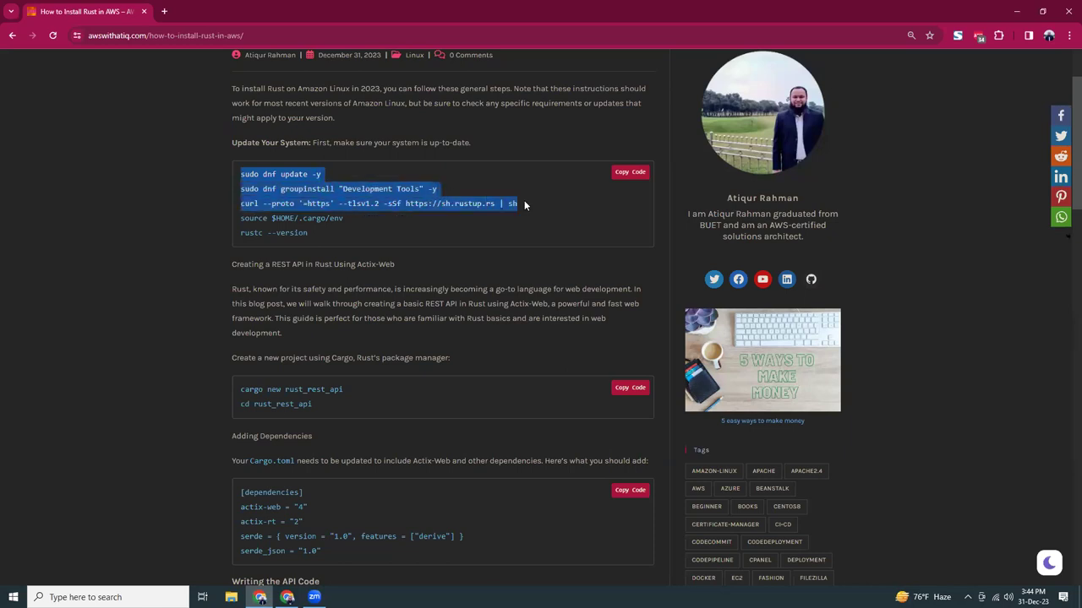
{"action": "right_click", "coordinate": [470, 204]}
{"action": "left_click", "coordinate": [486, 212]}
{"action": "left_click", "coordinate": [287, 597]}
{"action": "right_click", "coordinate": [325, 235]}
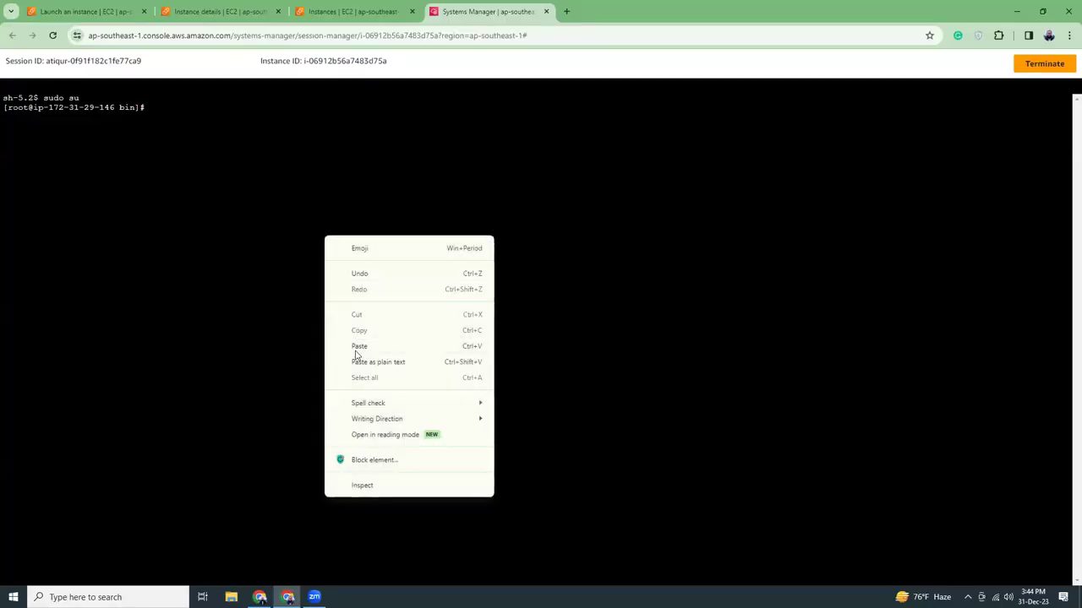
{"action": "left_click", "coordinate": [377, 361]}
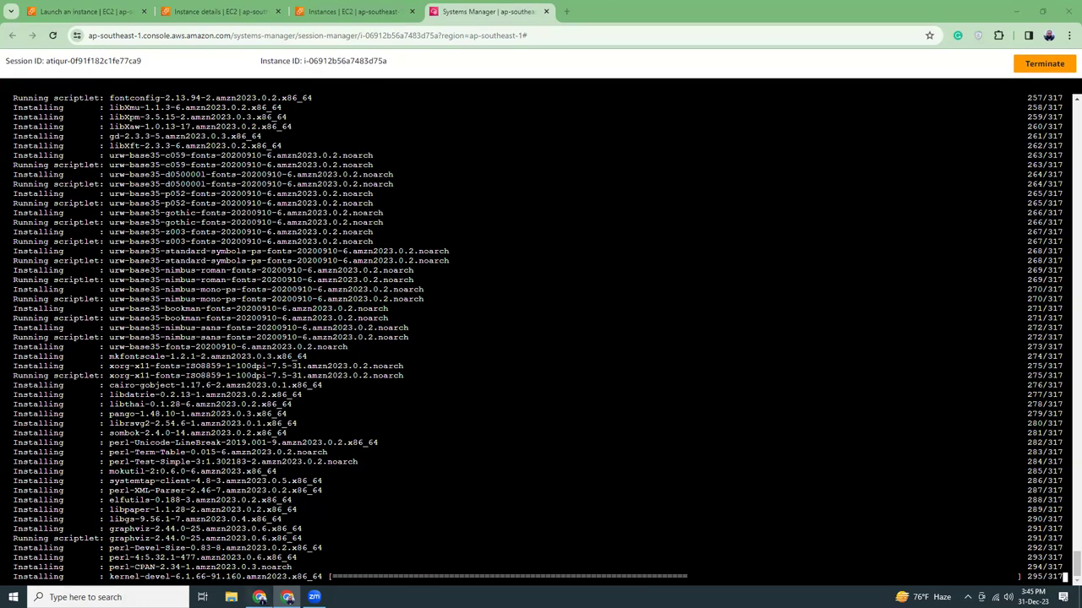
Return to the Rust guide and examine the remaining commands, source $HOME/.cargo/env and rustc --version.
{"action": "left_click", "coordinate": [260, 598]}
{"action": "left_click_drag", "start_coordinate": [242, 220], "coordinate": [360, 220]}
{"action": "left_click", "coordinate": [241, 232]}
{"action": "left_click_drag", "start_coordinate": [241, 232], "coordinate": [311, 231]}
{"action": "left_click", "coordinate": [341, 262]}
{"action": "left_click_drag", "start_coordinate": [240, 175], "coordinate": [333, 237]}
{"action": "left_click", "coordinate": [333, 236]}
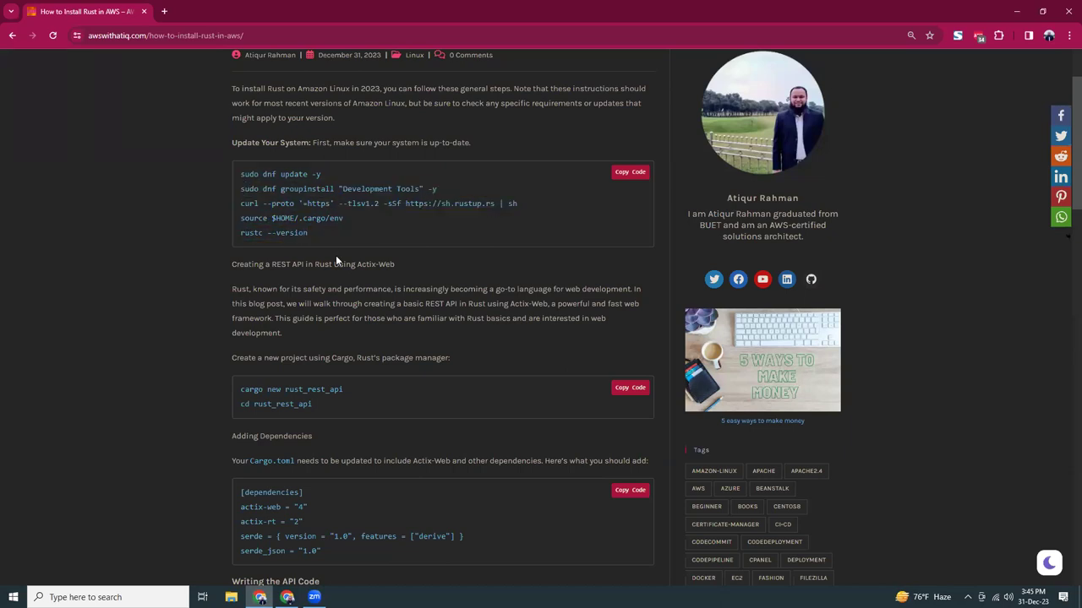